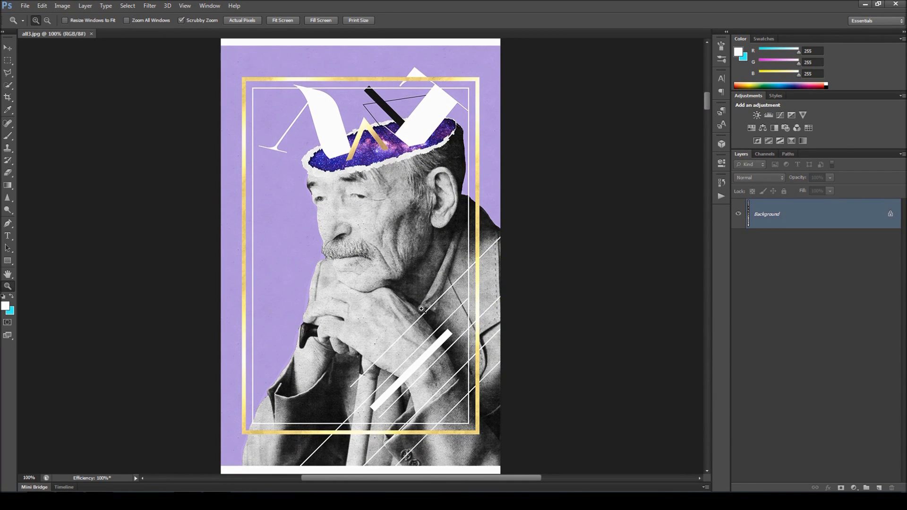
Examine the collage action's instructions and sample results throughout the preview image, then return to the purple portrait example
{"action": "mouse_move", "coordinate": [709, 100]}
{"action": "left_mouse_down"}
{"action": "mouse_move", "coordinate": [709, 131]}
{"action": "mouse_move", "coordinate": [705, 89]}
{"action": "left_mouse_up"}
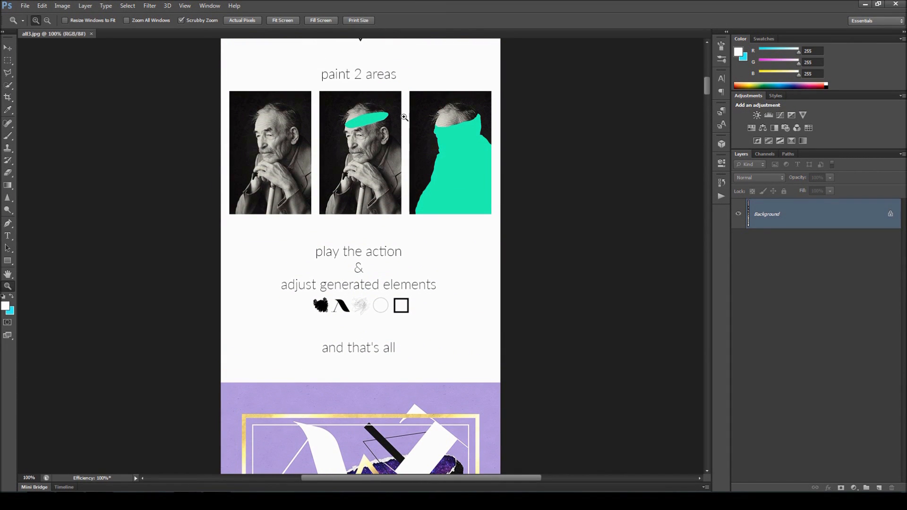
{"action": "left_click_drag", "start_coordinate": [705, 89], "coordinate": [706, 103]}
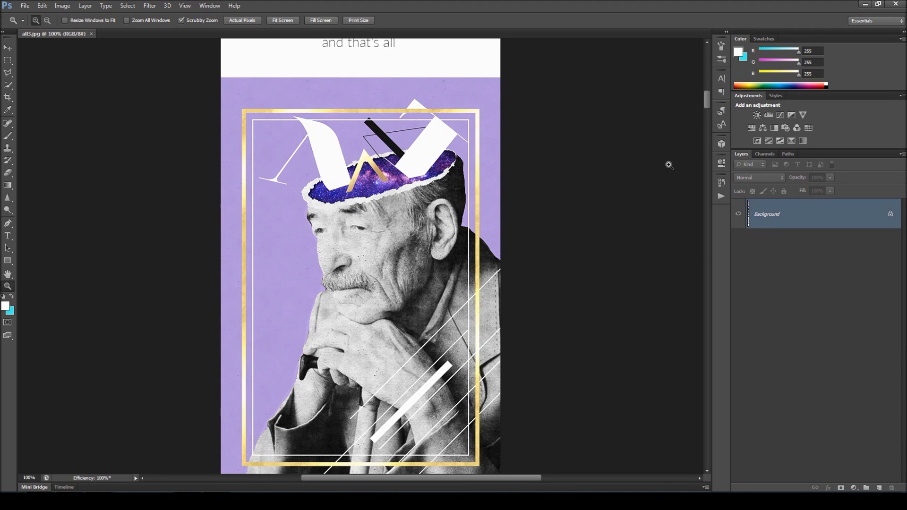
{"action": "left_click_drag", "start_coordinate": [705, 105], "coordinate": [708, 124]}
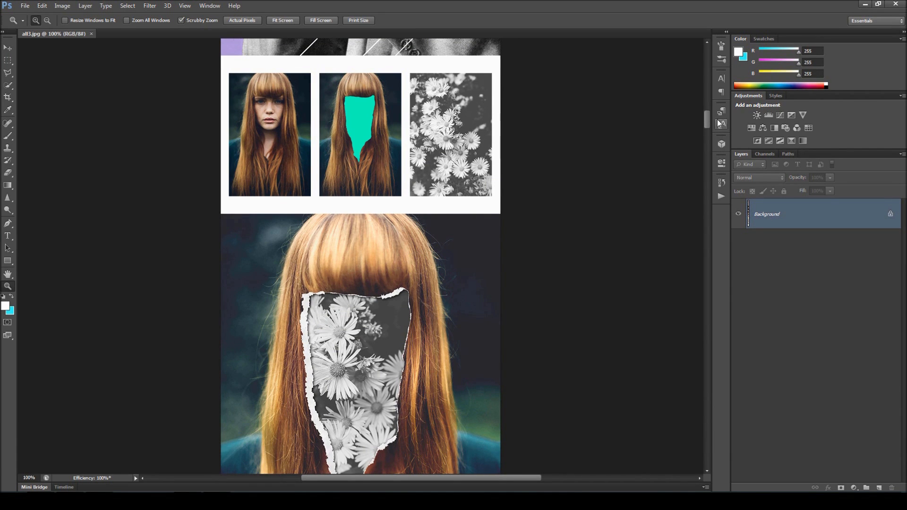
{"action": "left_click_drag", "start_coordinate": [708, 120], "coordinate": [709, 170]}
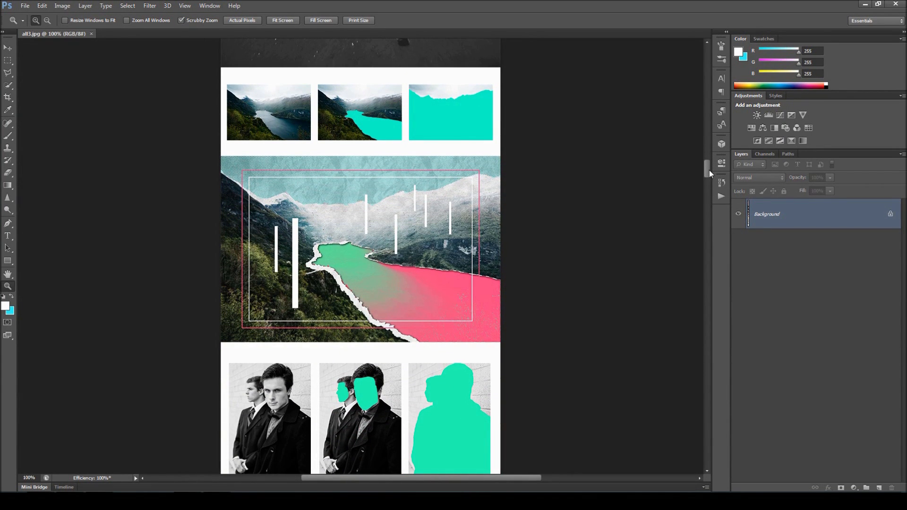
{"action": "left_click_drag", "start_coordinate": [710, 170], "coordinate": [709, 169]}
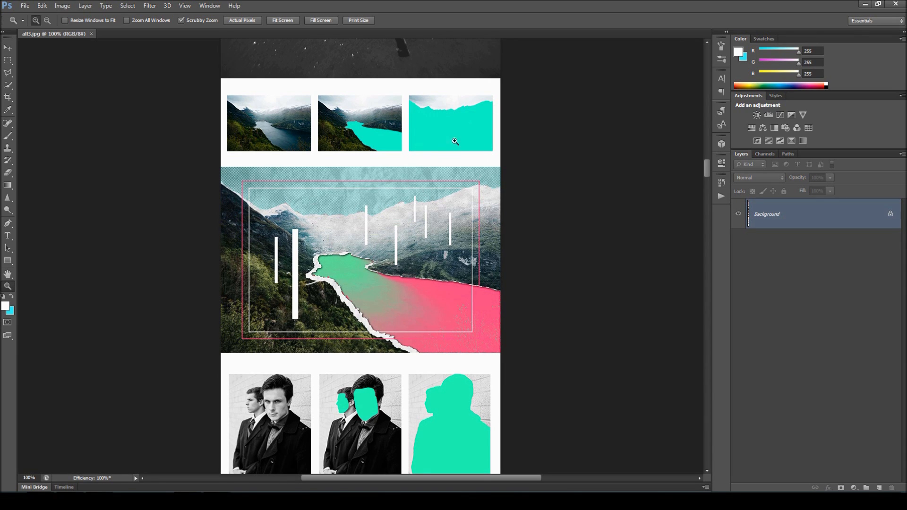
{"action": "left_click_drag", "start_coordinate": [708, 172], "coordinate": [711, 195]}
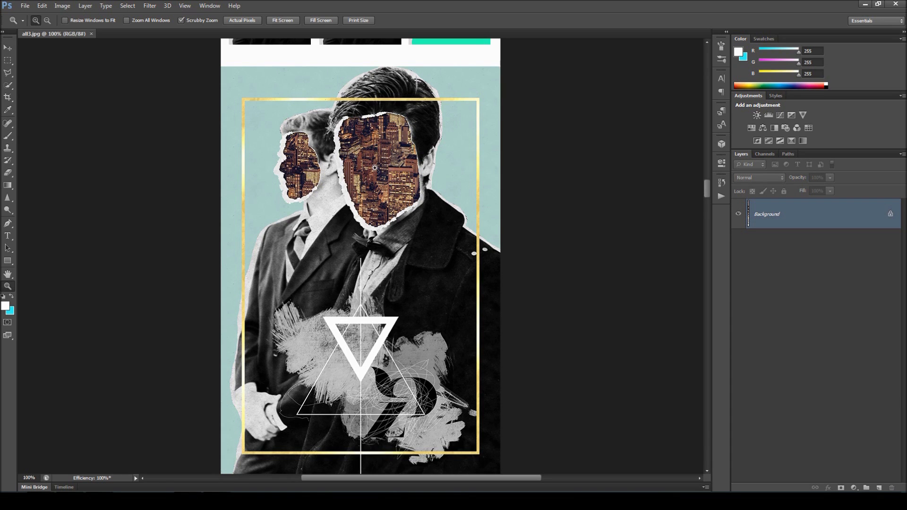
{"action": "left_click_drag", "start_coordinate": [706, 191], "coordinate": [705, 212]}
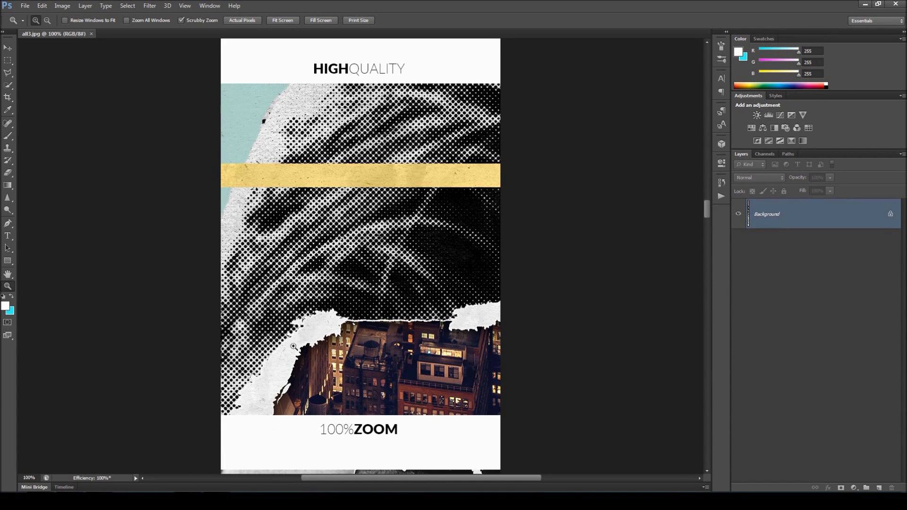
{"action": "left_click_drag", "start_coordinate": [705, 215], "coordinate": [705, 353]}
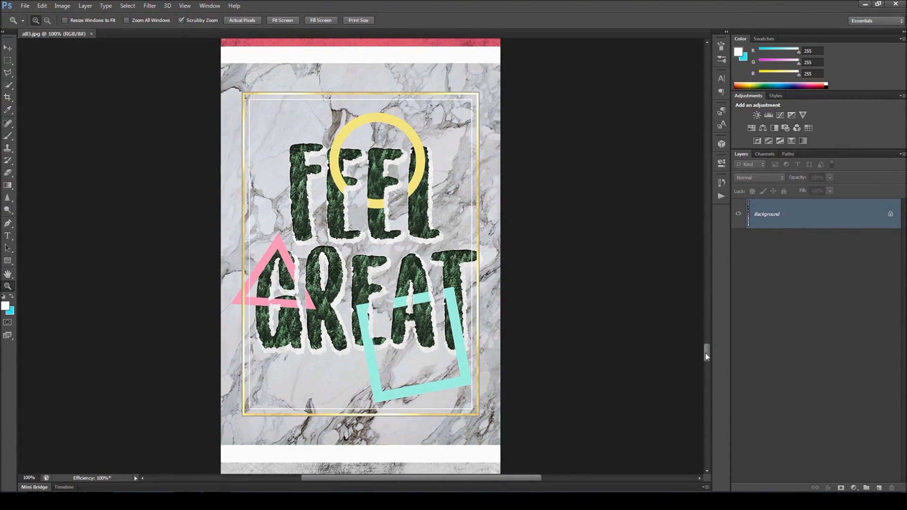
{"action": "left_click_drag", "start_coordinate": [706, 354], "coordinate": [705, 372]}
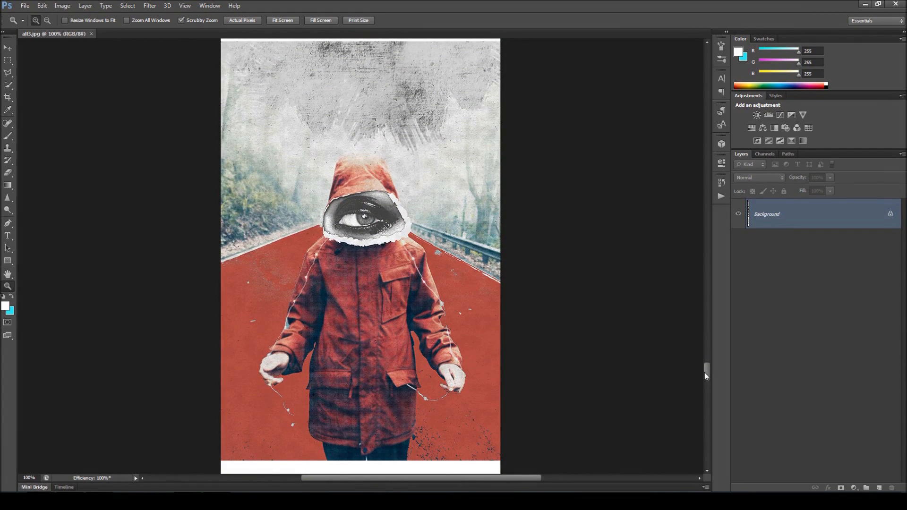
{"action": "left_click_drag", "start_coordinate": [704, 372], "coordinate": [710, 102]}
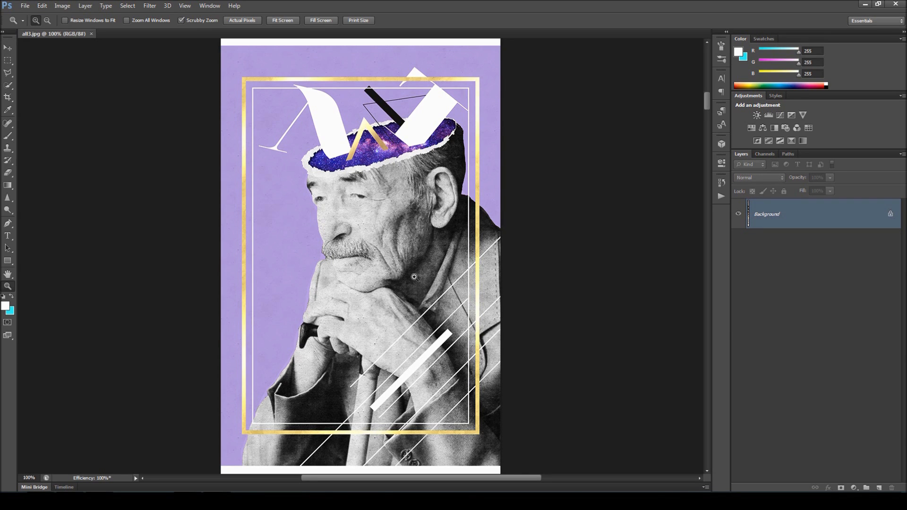
Check the preview image's pixel dimensions and resolution in Image Size without changing them
{"action": "left_click", "coordinate": [61, 8]}
{"action": "left_click", "coordinate": [90, 90]}
{"action": "left_click_drag", "start_coordinate": [411, 125], "coordinate": [401, 134]}
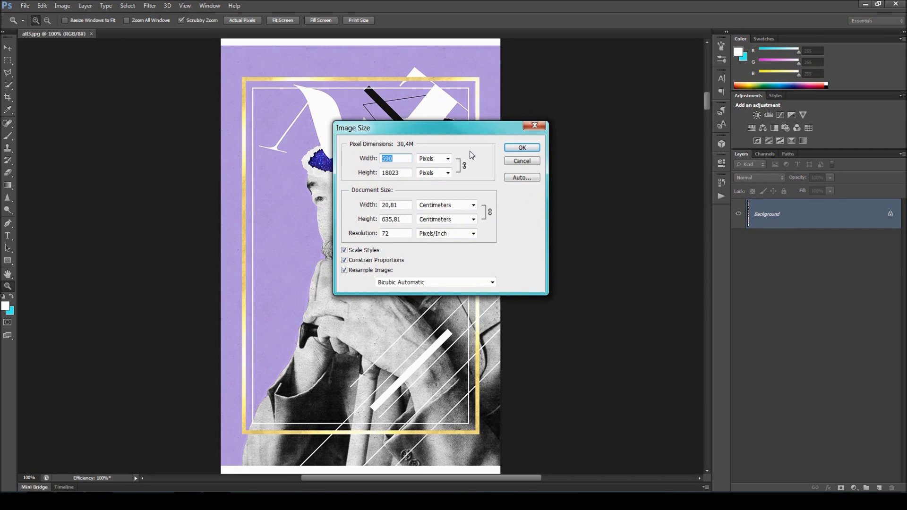
{"action": "left_click", "coordinate": [533, 125]}
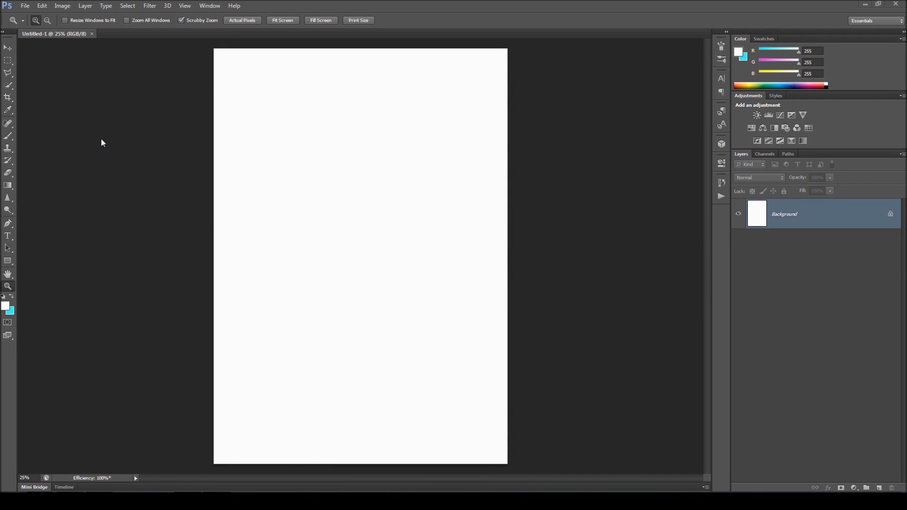
Check the UI language setting in the Interface preferences and return to the Zoom tool
{"action": "left_click", "coordinate": [43, 7]}
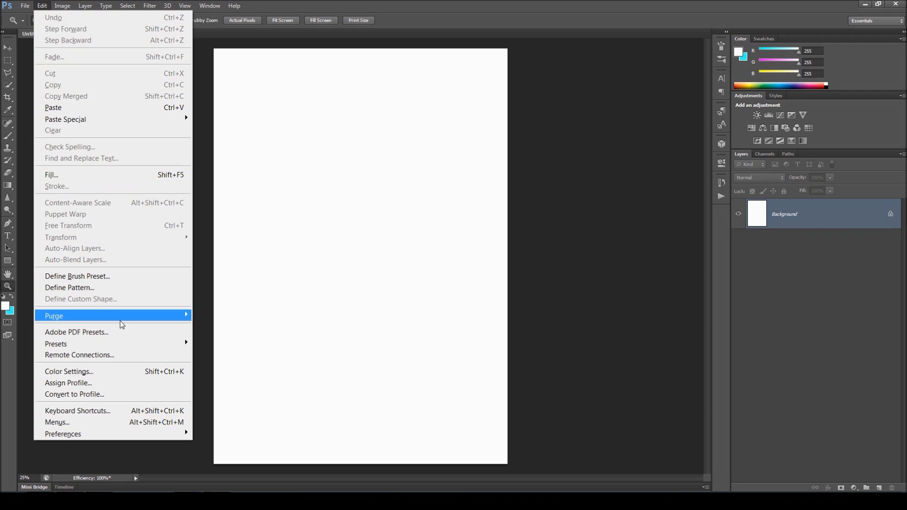
{"action": "mouse_move", "coordinate": [110, 434]}
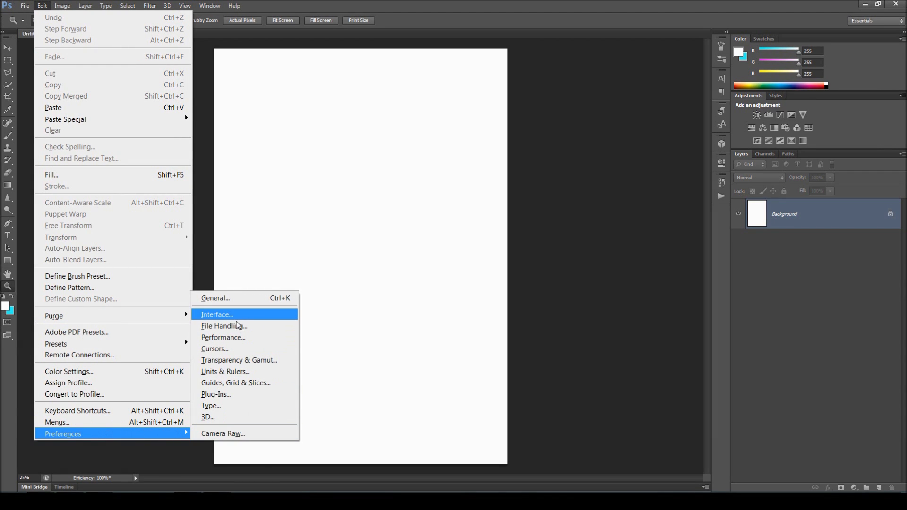
{"action": "left_click", "coordinate": [236, 315]}
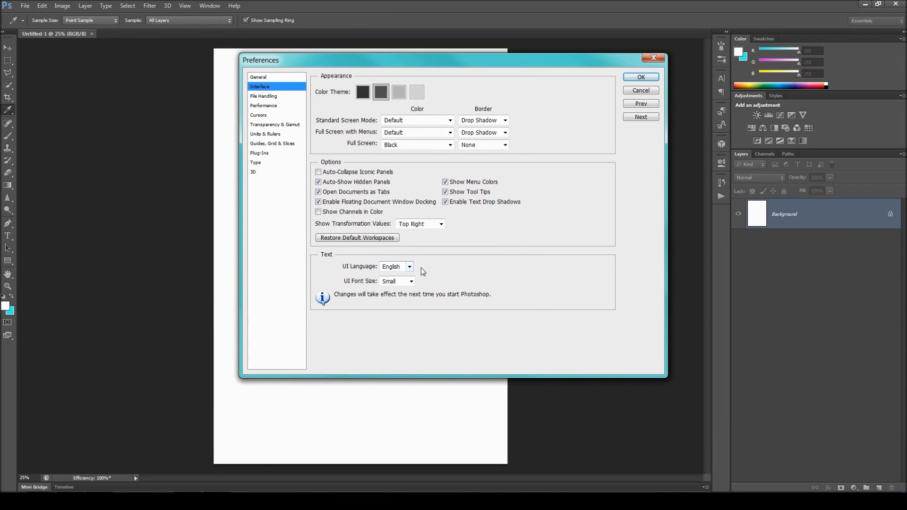
{"action": "left_click", "coordinate": [640, 78]}
{"action": "key", "text": "z"}
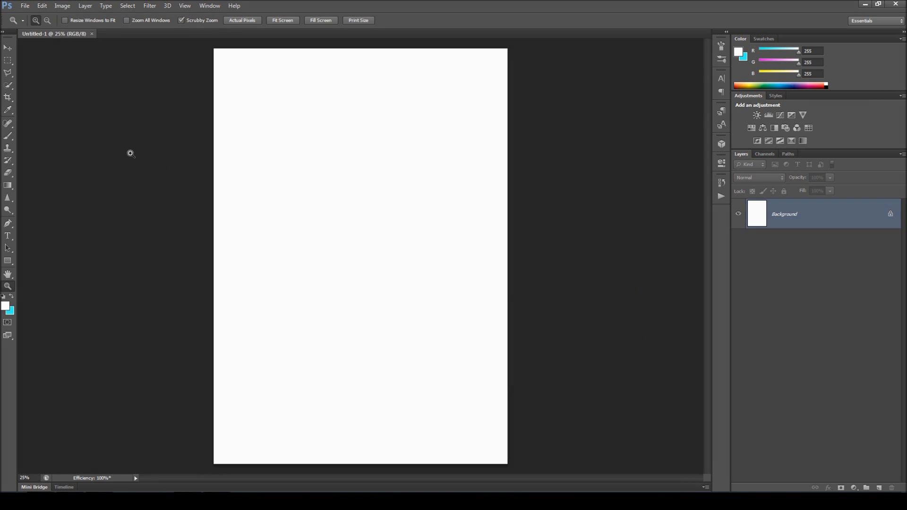
Check the blank document's colour mode and bit depth
{"action": "left_click", "coordinate": [65, 6]}
{"action": "mouse_move", "coordinate": [71, 19]}
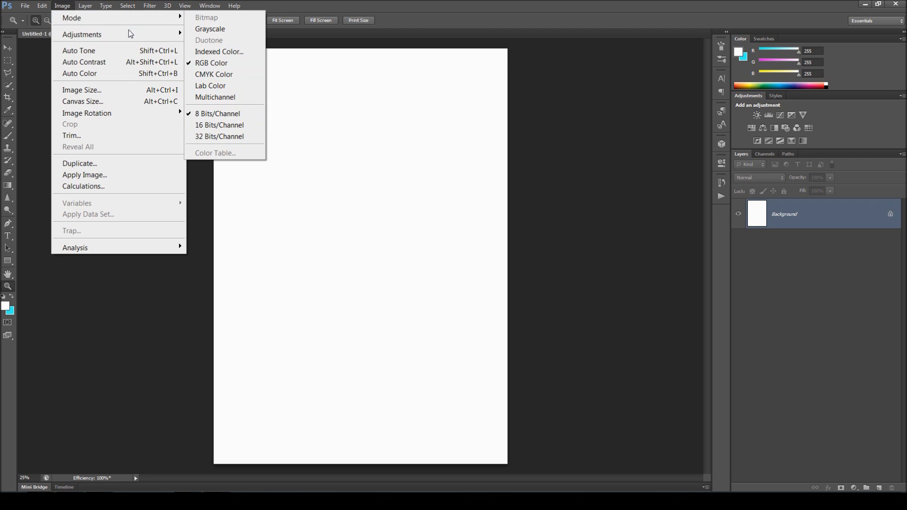
{"action": "left_click", "coordinate": [64, 8]}
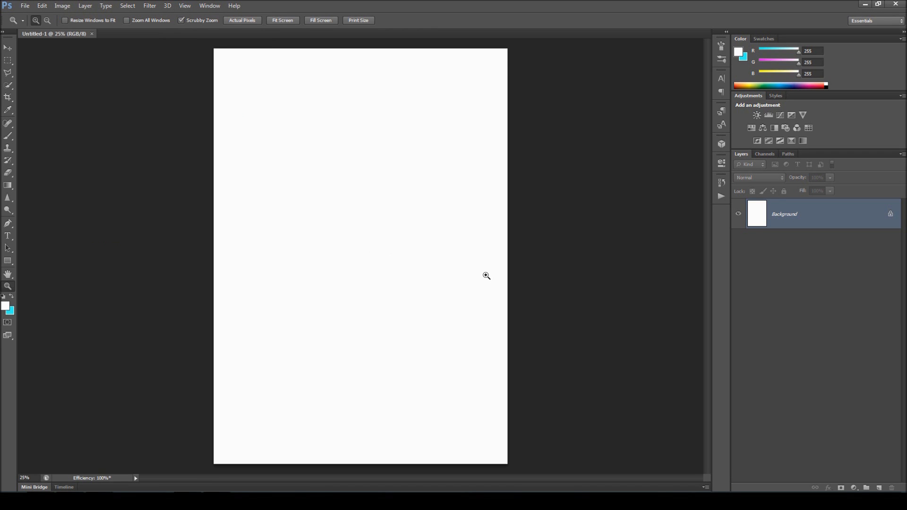
Review the Layers panel options, including the setting that adds "copy" to copied layers and groups
{"action": "left_click", "coordinate": [903, 154]}
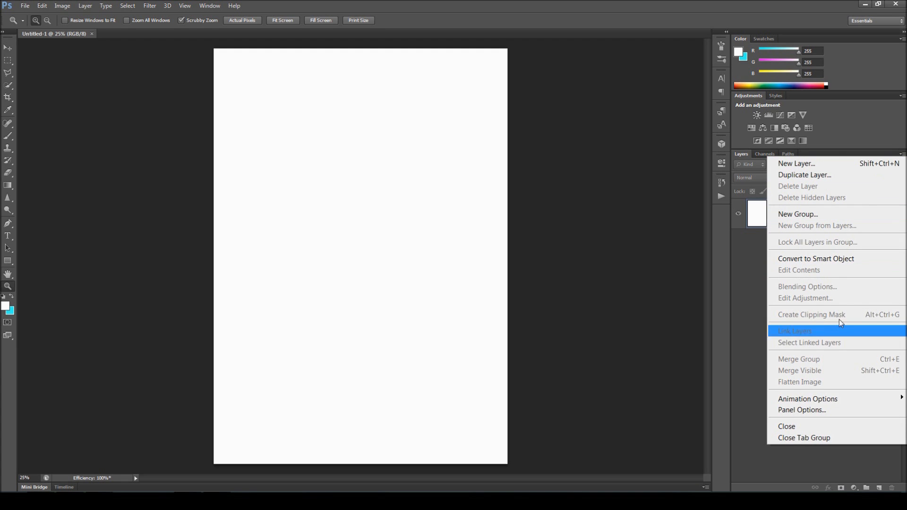
{"action": "left_click", "coordinate": [829, 409]}
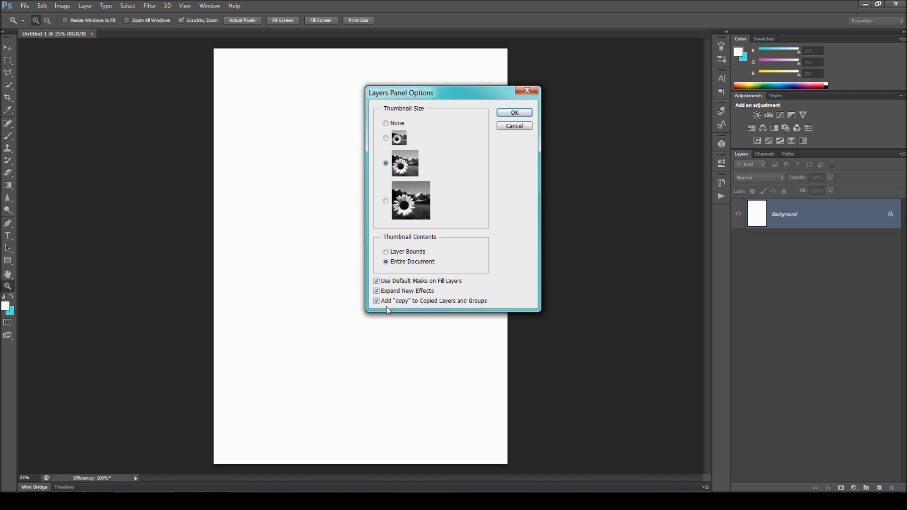
{"action": "left_click", "coordinate": [508, 113]}
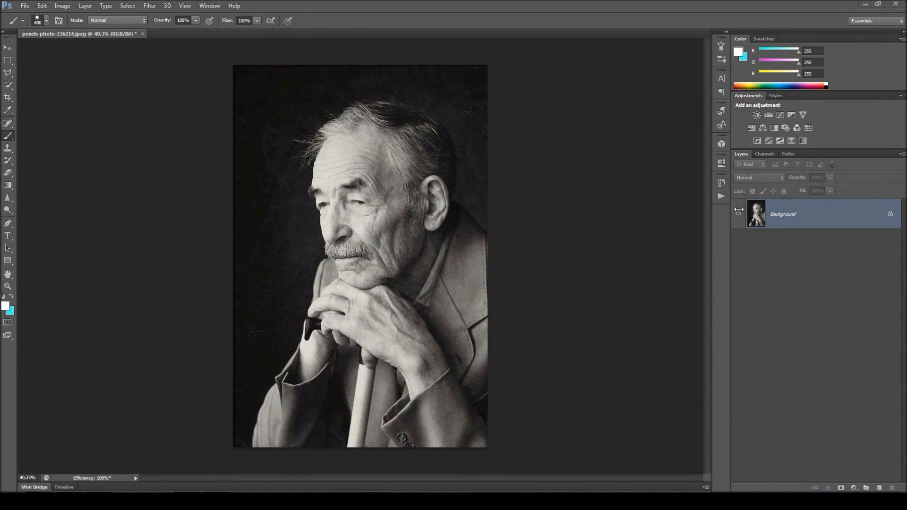
Locate COLLAGE ART - Mint Actions.atn in the dialog for loading actions and close it without loading
{"action": "left_click", "coordinate": [721, 198]}
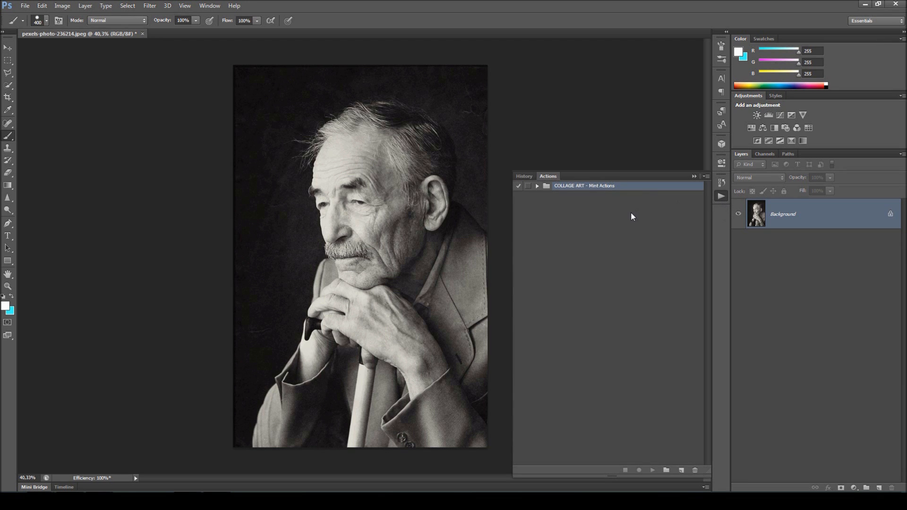
{"action": "left_click", "coordinate": [706, 177]}
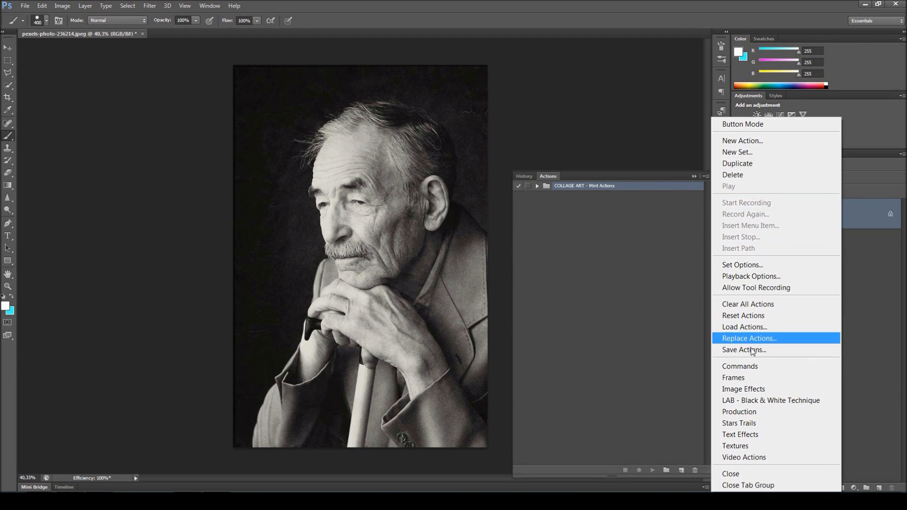
{"action": "left_click", "coordinate": [758, 328]}
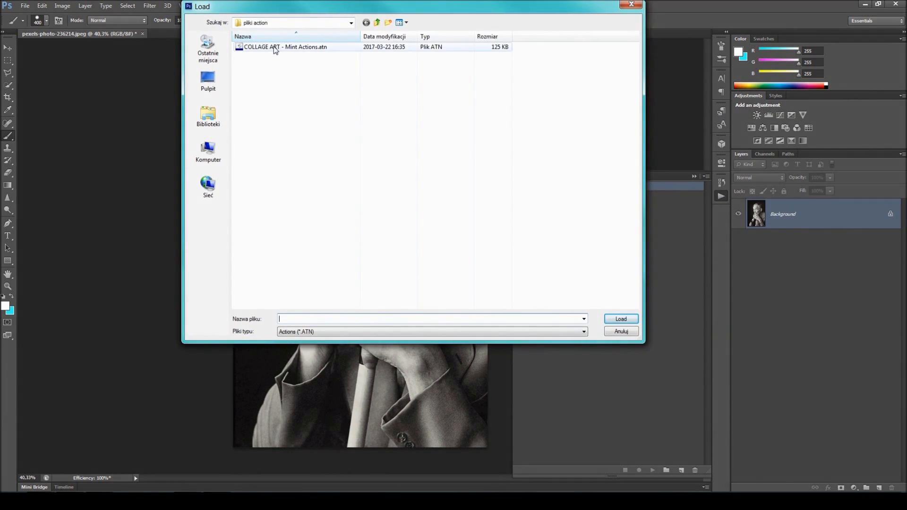
{"action": "left_click", "coordinate": [631, 5]}
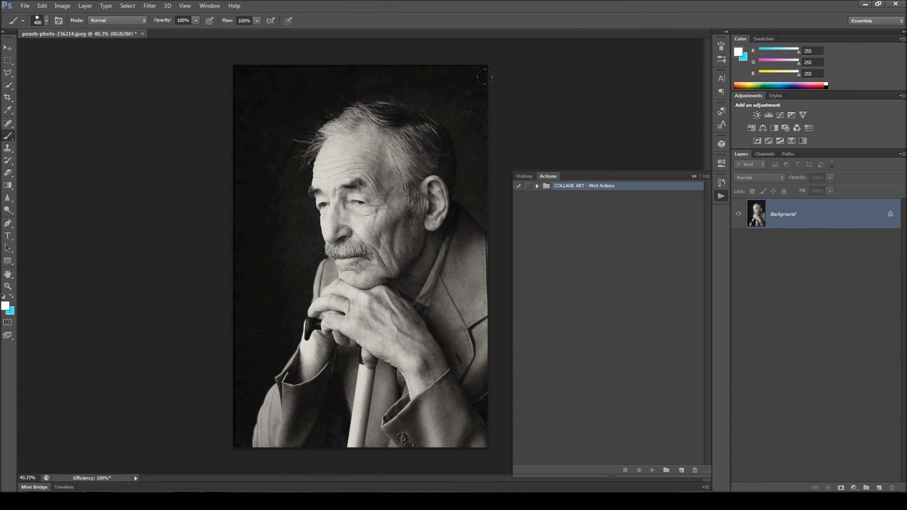
{"action": "left_click", "coordinate": [694, 177]}
Locate collage_art_brushes.abr in the Preset Manager's load dialog for brushes and close that dialog without loading
{"action": "left_click", "coordinate": [42, 6]}
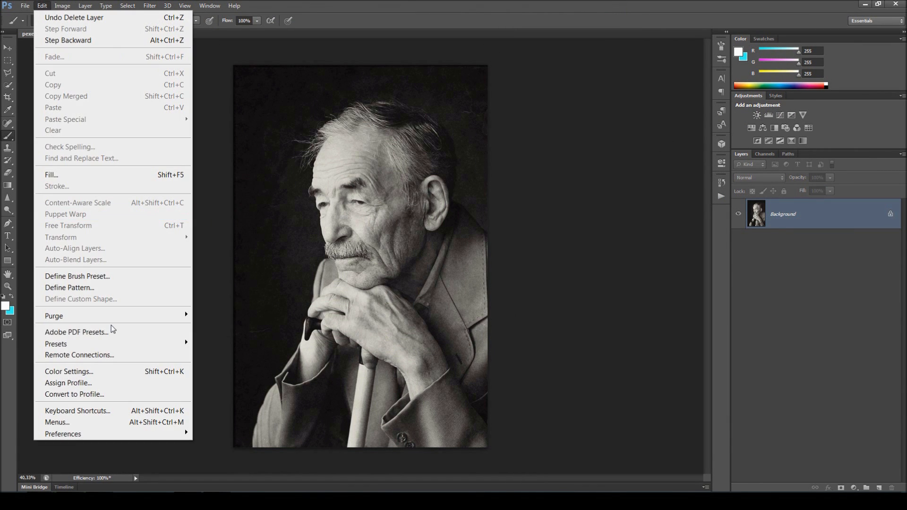
{"action": "mouse_move", "coordinate": [113, 344]}
{"action": "left_click", "coordinate": [227, 344]}
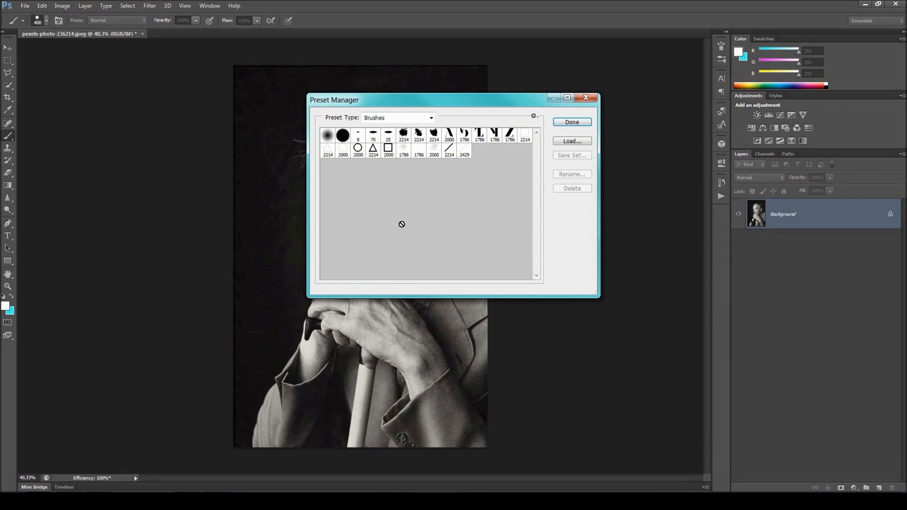
{"action": "left_click", "coordinate": [572, 141]}
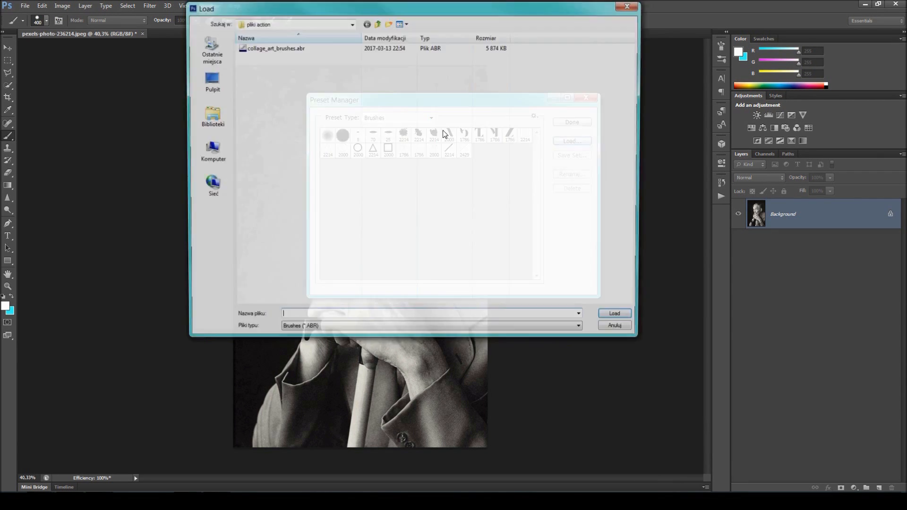
{"action": "left_click", "coordinate": [630, 5]}
Switch the Preset Manager to Gradients and locate collage_art_gradient.grd in its load dialog without loading it
{"action": "left_click", "coordinate": [431, 117]}
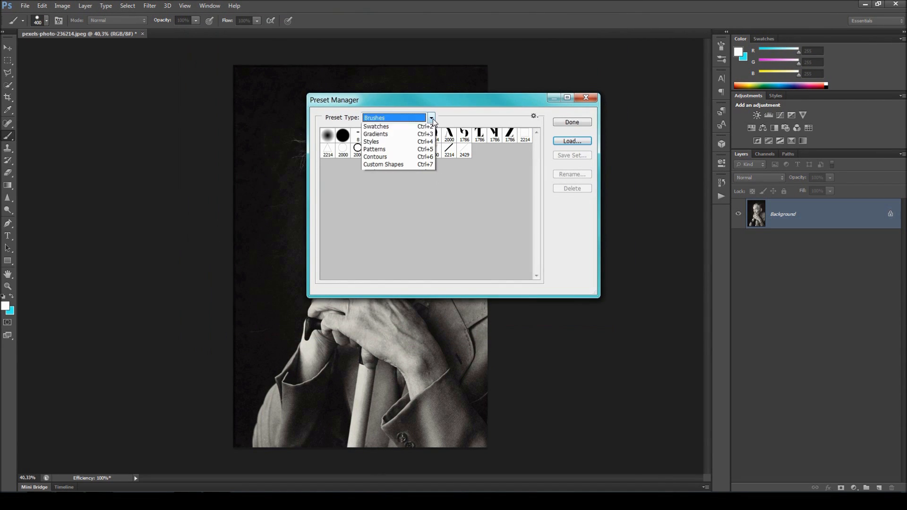
{"action": "left_click", "coordinate": [401, 143]}
{"action": "left_click", "coordinate": [571, 140]}
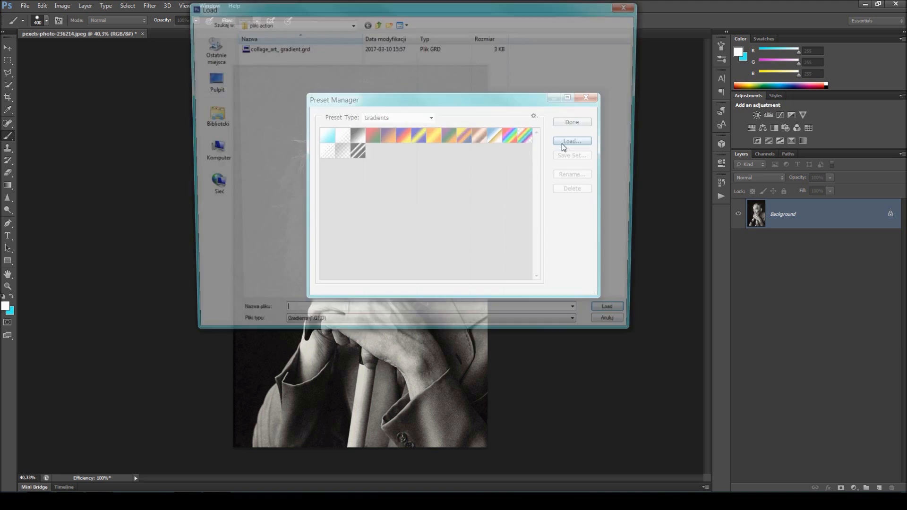
{"action": "left_click", "coordinate": [631, 5]}
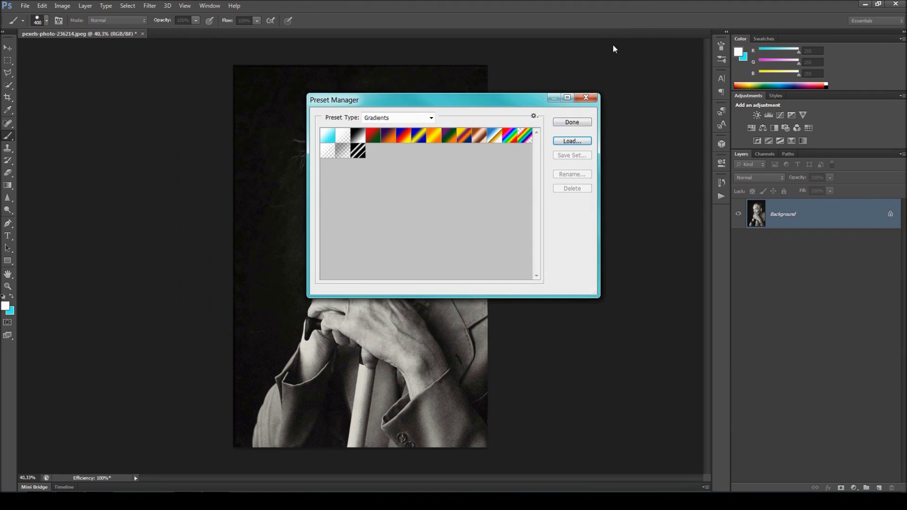
Switch the Preset Manager to Patterns, locate collage_art_patterns.pat without loading it, and close the manager
{"action": "left_click", "coordinate": [432, 118]}
{"action": "left_click", "coordinate": [411, 158]}
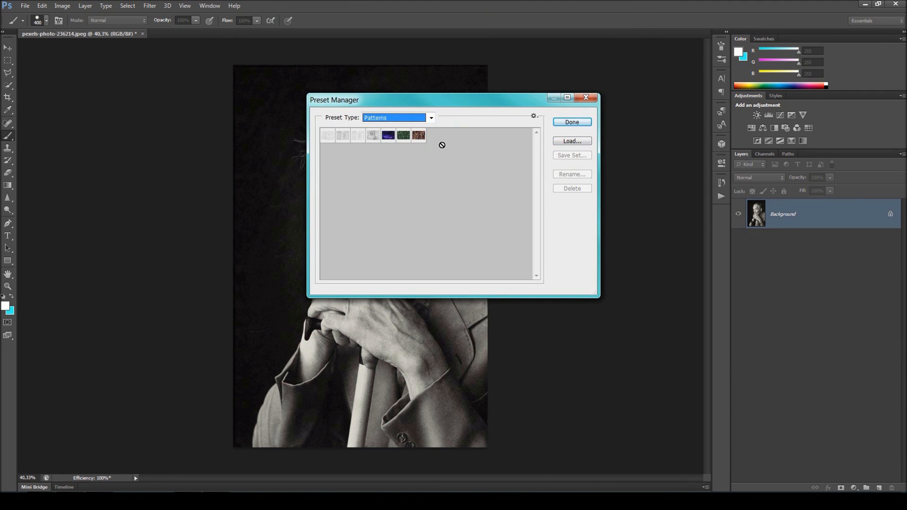
{"action": "left_click", "coordinate": [573, 141]}
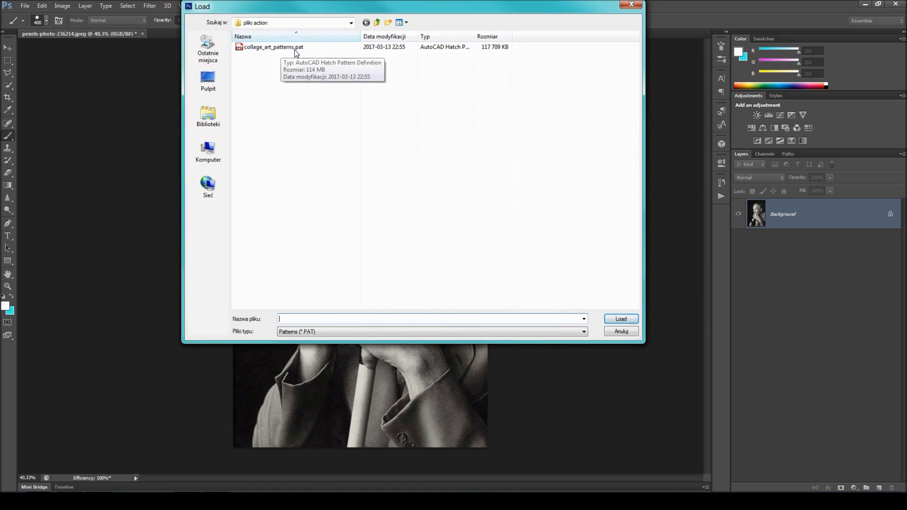
{"action": "left_click", "coordinate": [631, 5]}
{"action": "left_click", "coordinate": [586, 98]}
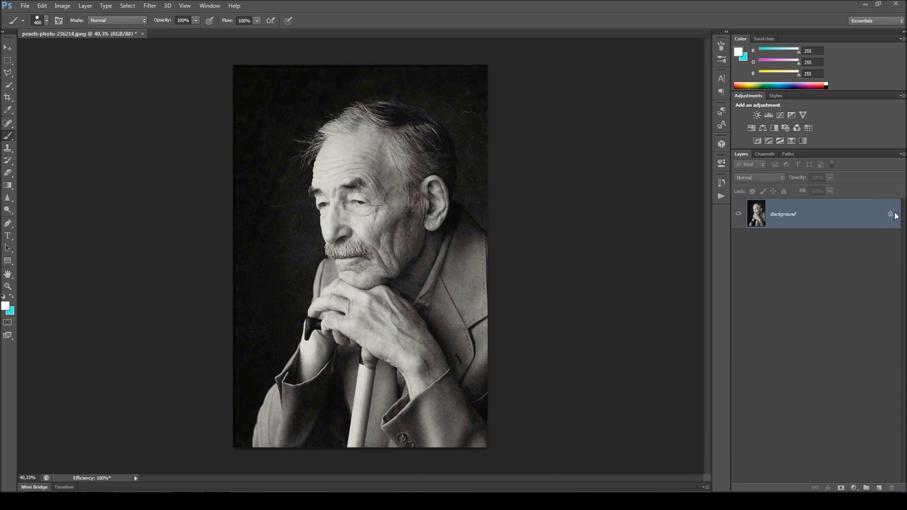
Convert the locked Background of the portrait photo into a regular layer with the default settings
{"action": "double_click", "coordinate": [851, 225]}
{"action": "left_click", "coordinate": [533, 161]}
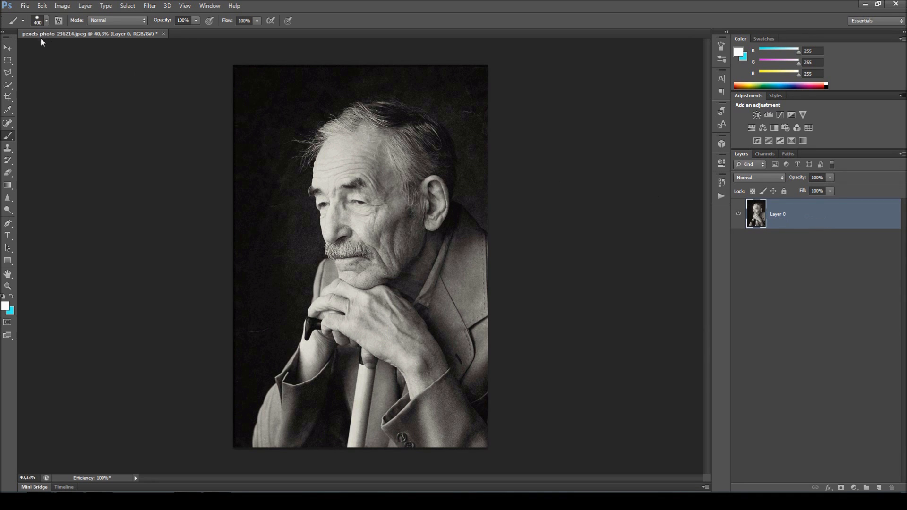
Convert the portrait's only layer back into a locked Background layer
{"action": "left_click", "coordinate": [85, 5]}
{"action": "mouse_move", "coordinate": [97, 18]}
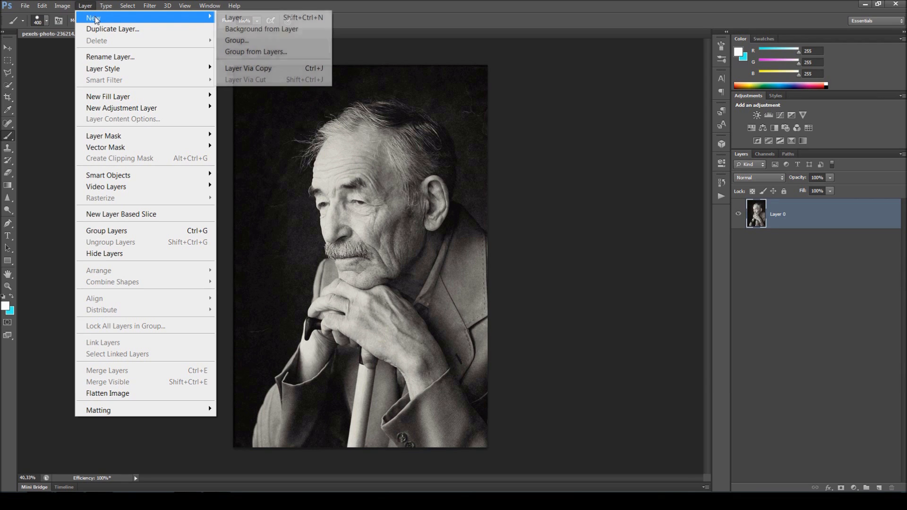
{"action": "left_click", "coordinate": [238, 29]}
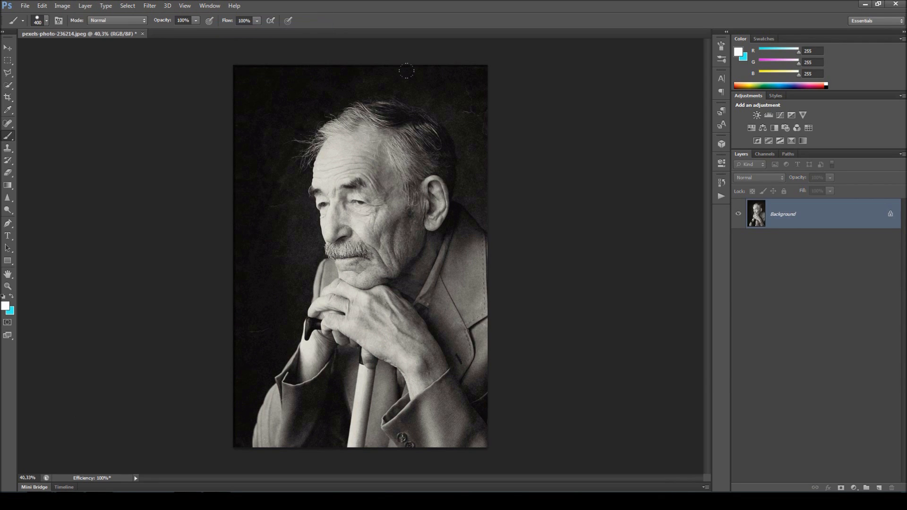
Add two empty layers above the Background, naming the lower one AREA and the upper one AREA2
{"action": "left_click", "coordinate": [880, 488]}
{"action": "left_click", "coordinate": [880, 489]}
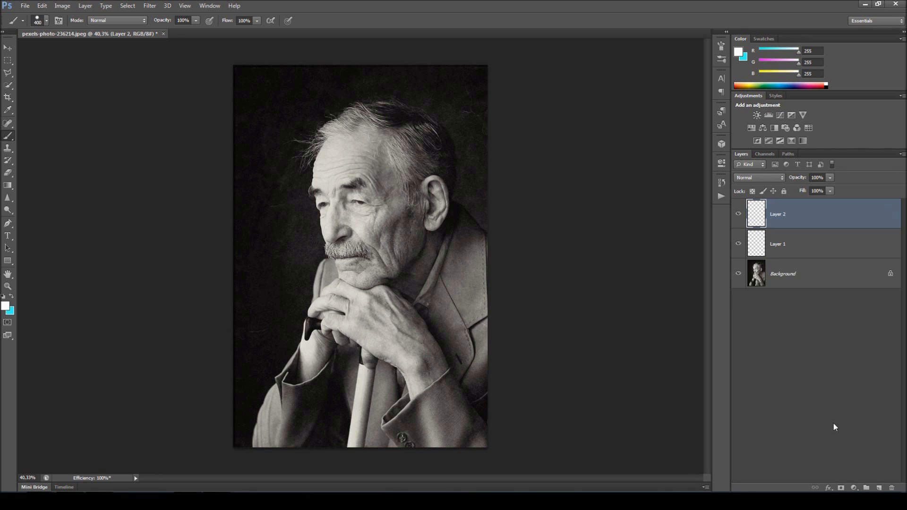
{"action": "double_click", "coordinate": [780, 244]}
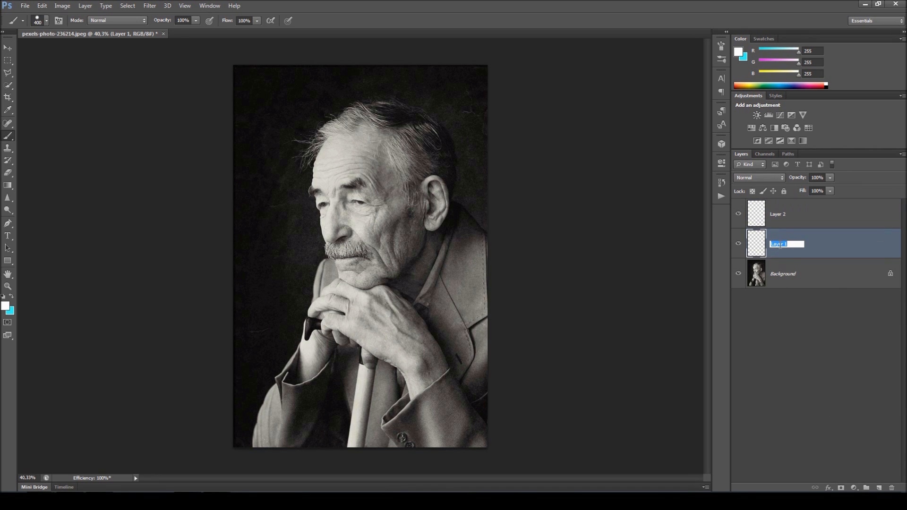
{"action": "type", "text": "AREA"}
{"action": "left_click", "coordinate": [782, 218]}
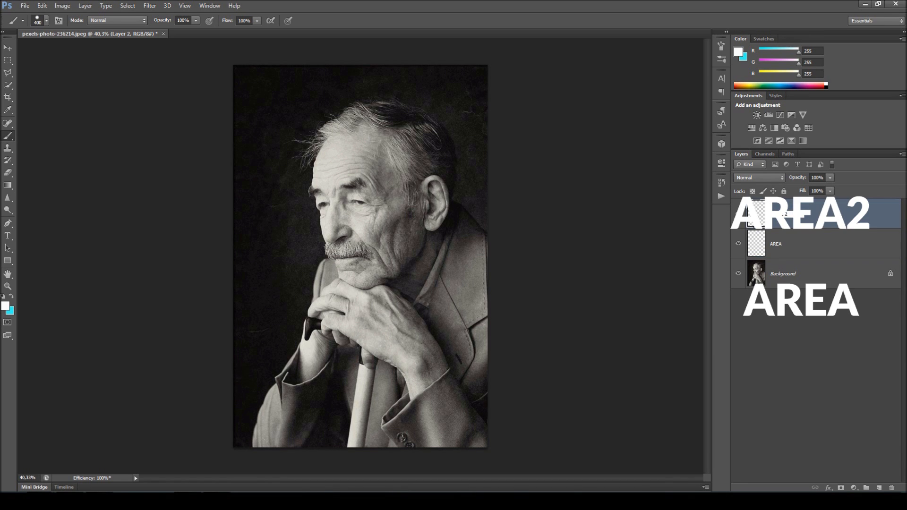
{"action": "key", "text": "Return"}
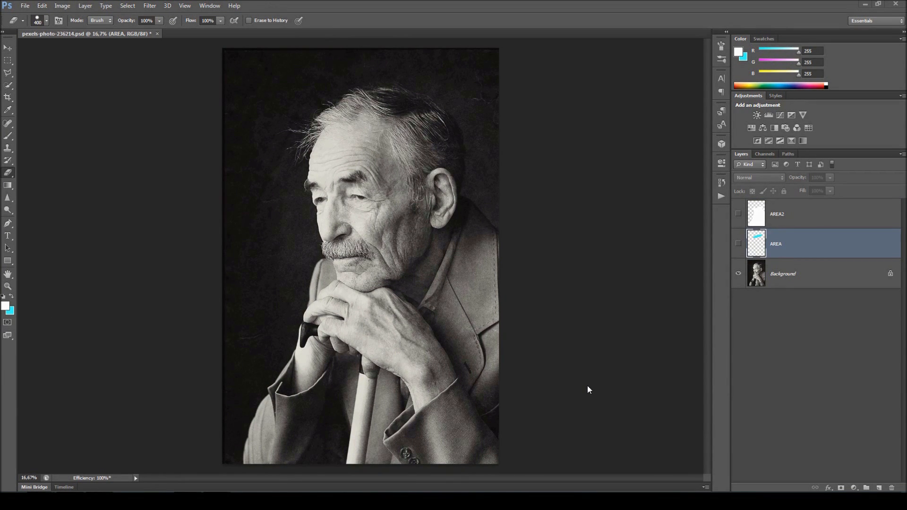
Preview the painted shape on AREA2, hide that layer again, and make the AREA layer visible
{"action": "left_click", "coordinate": [738, 214]}
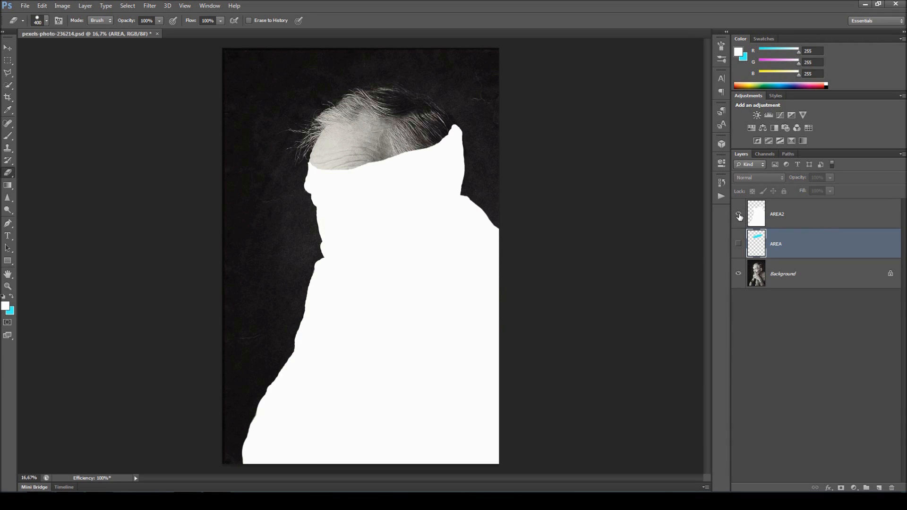
{"action": "left_click", "coordinate": [738, 215]}
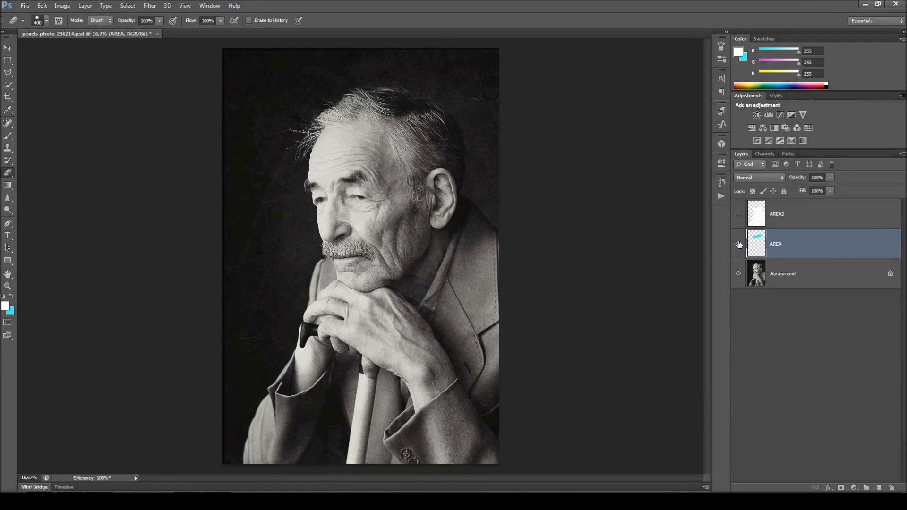
{"action": "left_click", "coordinate": [739, 243]}
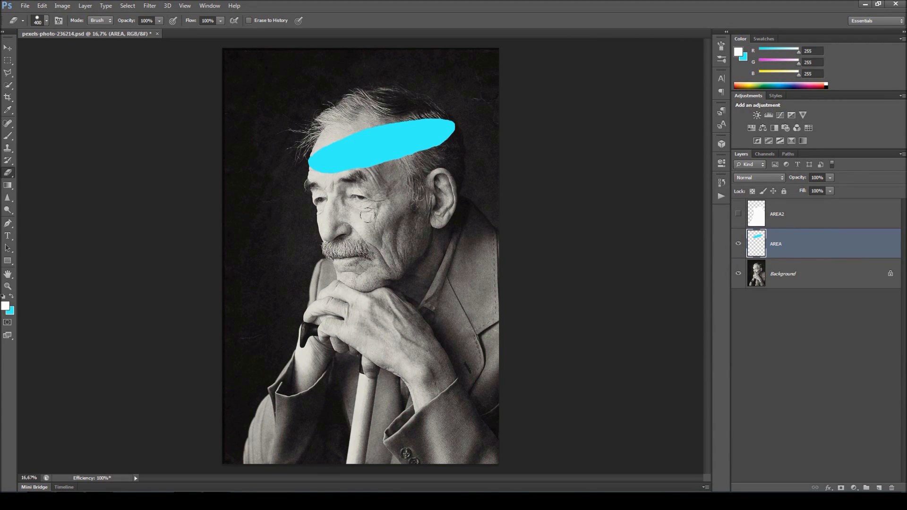
Reduce the hard round eraser to 175 px and examine its spacing in the brush tip settings
{"action": "left_click", "coordinate": [721, 59]}
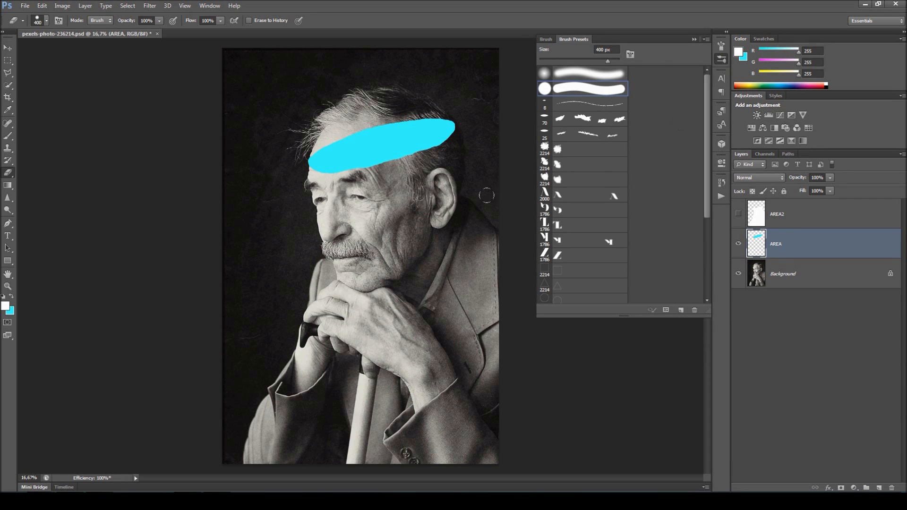
{"action": "key", "text": "bracketleft"}
{"action": "key", "text": "bracketleft"}
{"action": "key", "text": "bracketleft"}
{"action": "key", "text": "bracketleft"}
{"action": "left_click", "coordinate": [545, 42]}
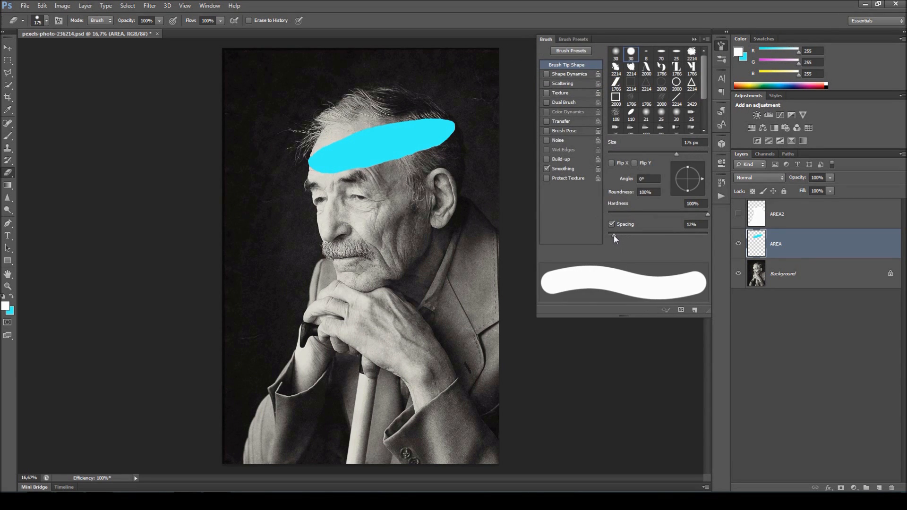
{"action": "left_click_drag", "start_coordinate": [613, 237], "coordinate": [613, 236]}
{"action": "left_click", "coordinate": [694, 40]}
Shrink the eraser tip to 70 px and enlarge it again
{"action": "key", "text": "bracketleft"}
{"action": "key", "text": "bracketleft"}
{"action": "key", "text": "bracketleft"}
{"action": "key", "text": "bracketleft"}
{"action": "key", "text": "bracketleft"}
{"action": "key", "text": "bracketleft"}
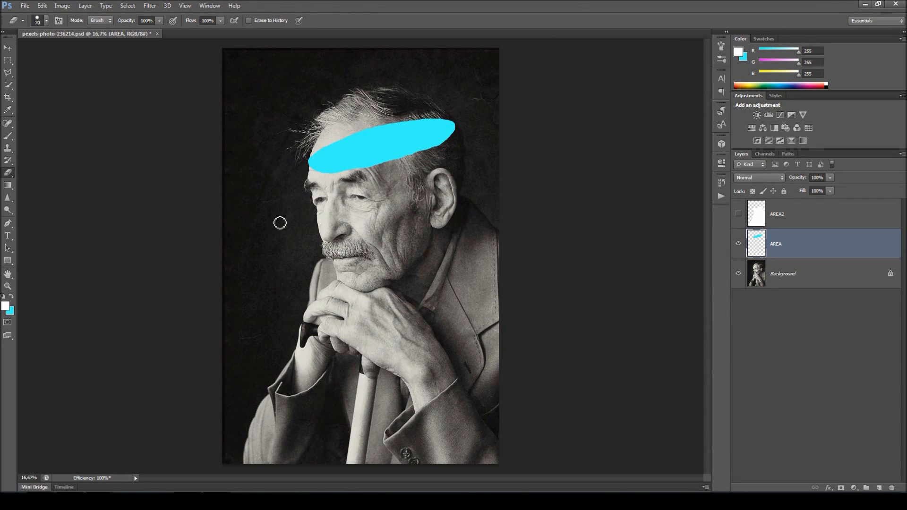
{"action": "key", "text": "bracketright"}
{"action": "key", "text": "bracketright"}
{"action": "key", "text": "bracketright"}
Paint a tall white patch in front of the man's face on the AREA layer with a 175 px hard round brush
{"action": "key", "text": "b"}
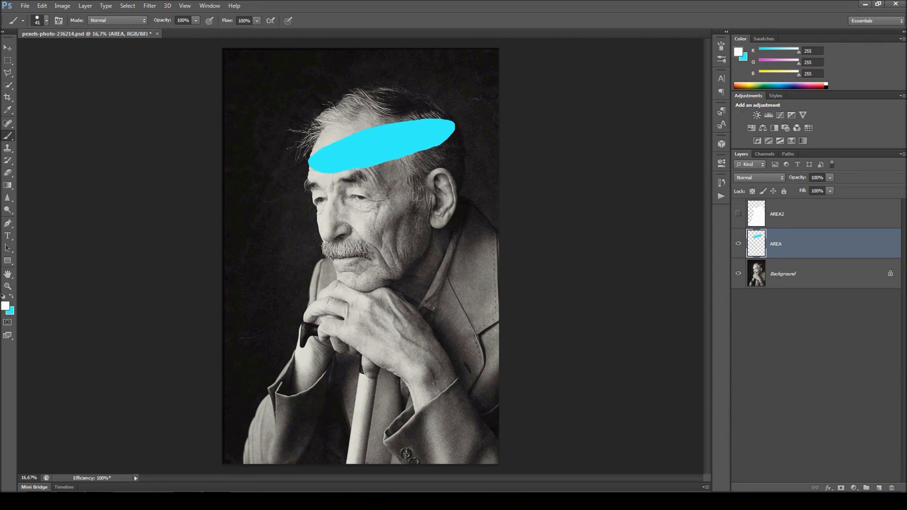
{"action": "key", "text": "bracketright"}
{"action": "left_click", "coordinate": [722, 59]}
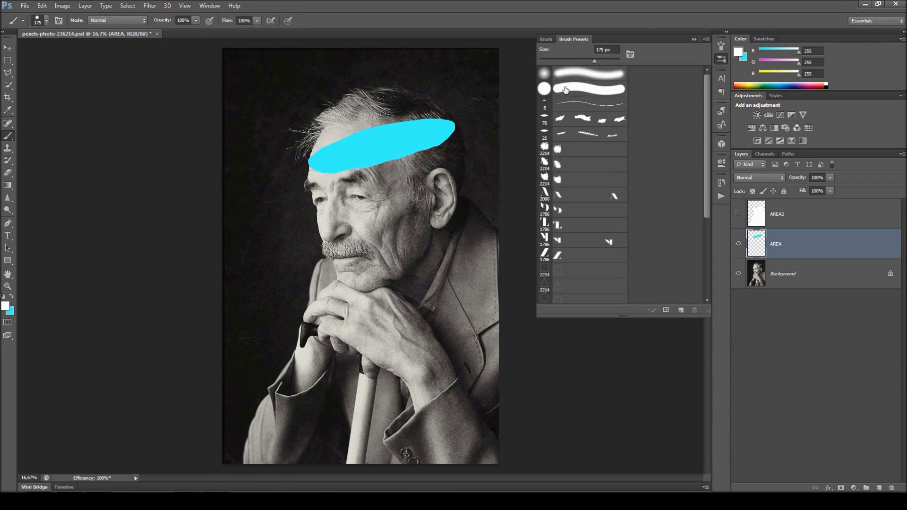
{"action": "left_click", "coordinate": [694, 41]}
{"action": "mouse_move", "coordinate": [279, 210]}
{"action": "left_mouse_down"}
{"action": "mouse_move", "coordinate": [259, 235]}
{"action": "mouse_move", "coordinate": [287, 236]}
{"action": "mouse_move", "coordinate": [261, 260]}
{"action": "mouse_move", "coordinate": [275, 278]}
{"action": "mouse_move", "coordinate": [263, 292]}
{"action": "mouse_move", "coordinate": [271, 316]}
{"action": "left_mouse_up"}
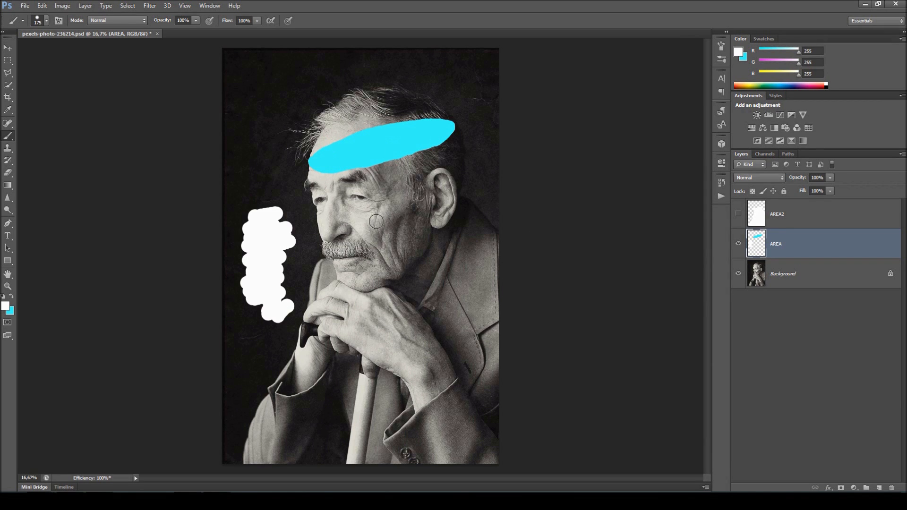
Show the AREA2 layer and paint a horizontal white strip on it in the background above the man's head
{"action": "left_click", "coordinate": [739, 216]}
{"action": "left_click", "coordinate": [739, 215]}
{"action": "left_click", "coordinate": [739, 215]}
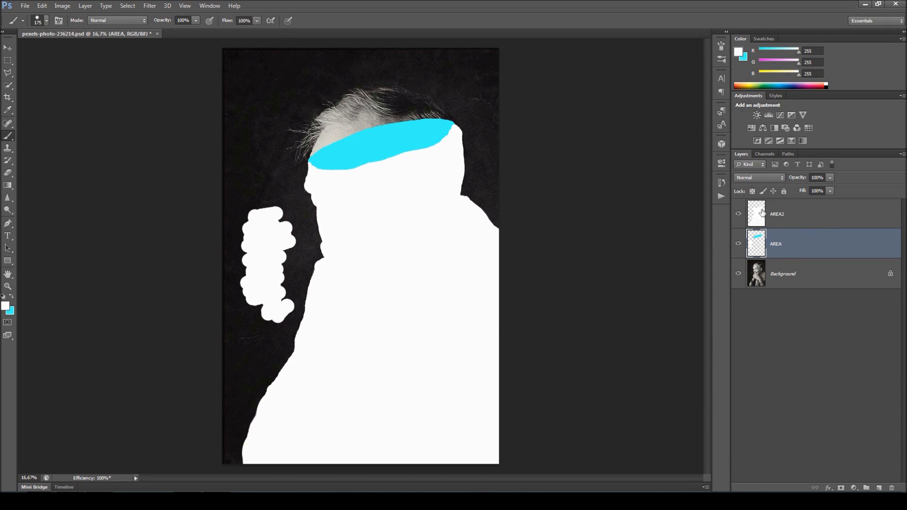
{"action": "key", "text": "alt+bracketright"}
{"action": "mouse_move", "coordinate": [359, 73]}
{"action": "left_mouse_down"}
{"action": "mouse_move", "coordinate": [394, 66]}
{"action": "mouse_move", "coordinate": [400, 85]}
{"action": "mouse_move", "coordinate": [424, 88]}
{"action": "mouse_move", "coordinate": [491, 63]}
{"action": "left_mouse_up"}
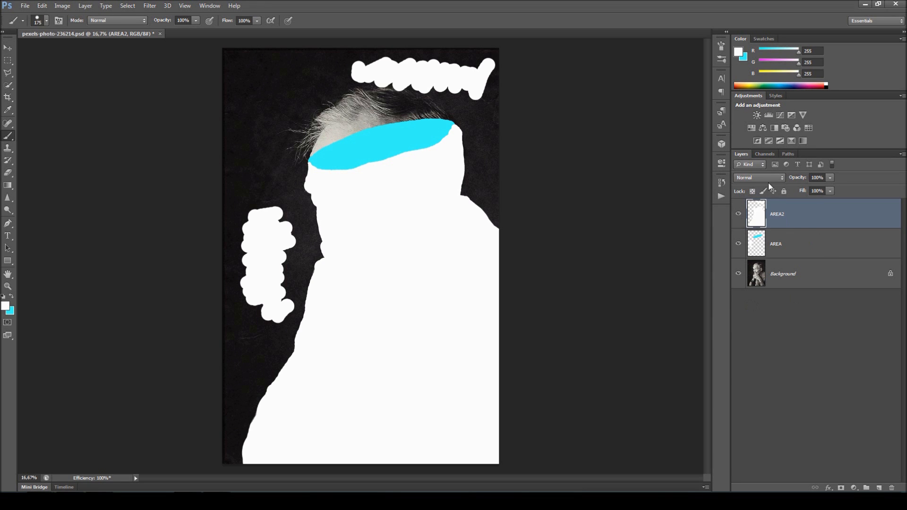
Play the CUTS action from the COLLAGE ART - Mint Actions set with AREA selected, and collapse the COLLAGE ART group
{"action": "left_click", "coordinate": [800, 253]}
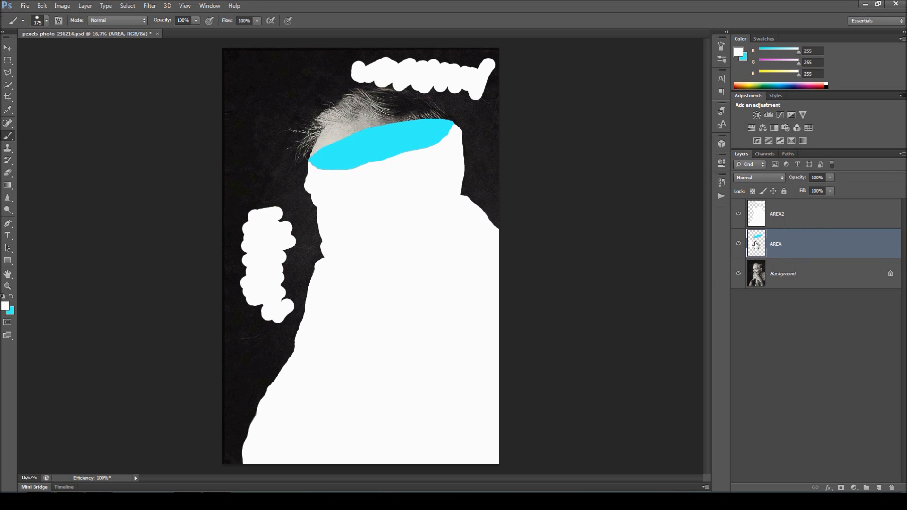
{"action": "left_click", "coordinate": [723, 198]}
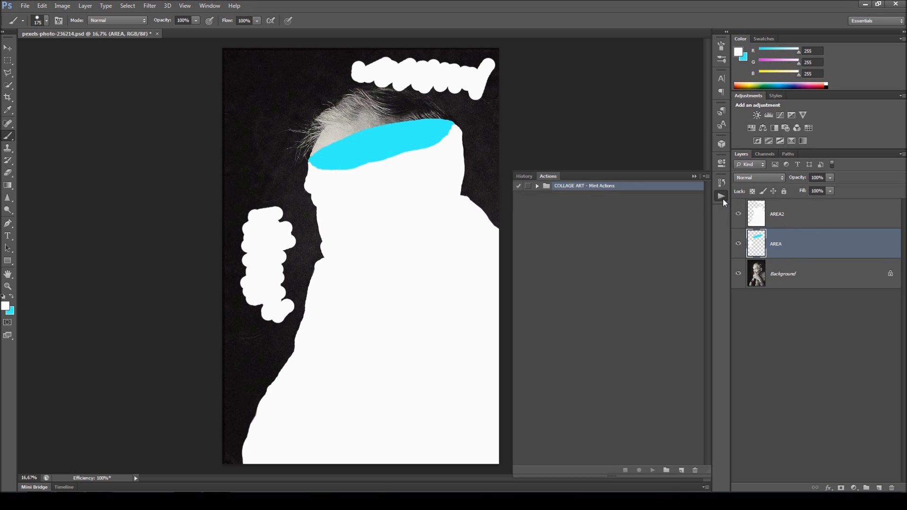
{"action": "left_click", "coordinate": [537, 186]}
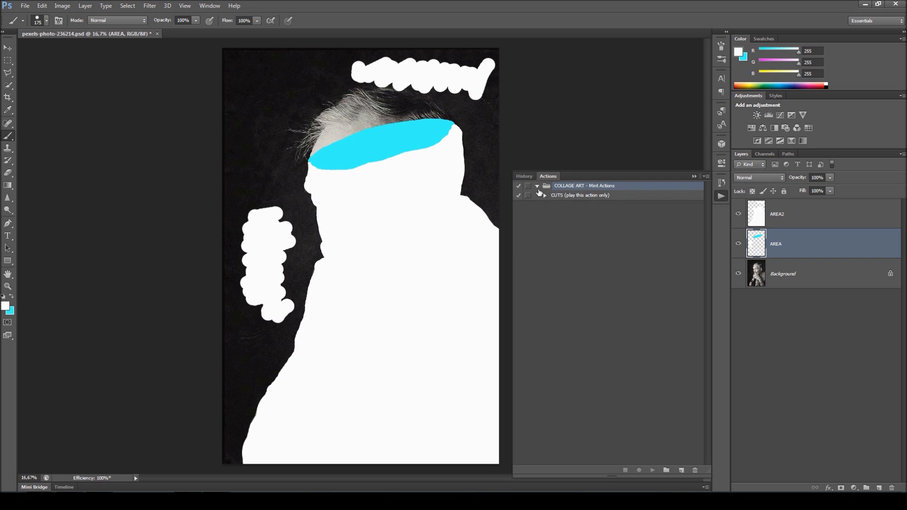
{"action": "left_click", "coordinate": [564, 199]}
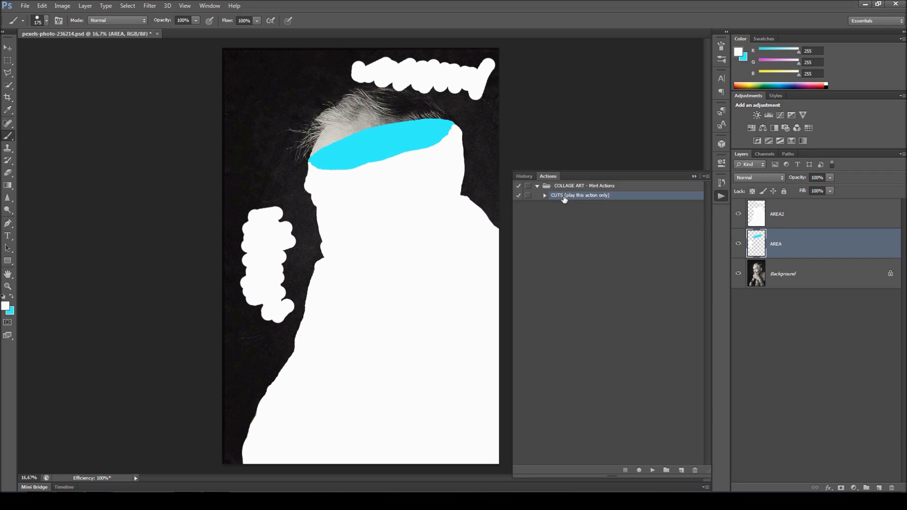
{"action": "left_click", "coordinate": [654, 472]}
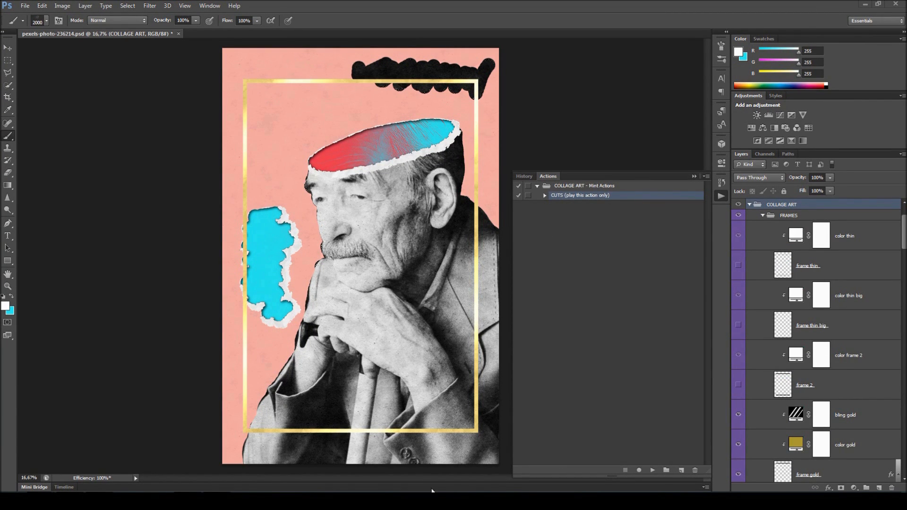
{"action": "left_click", "coordinate": [694, 176]}
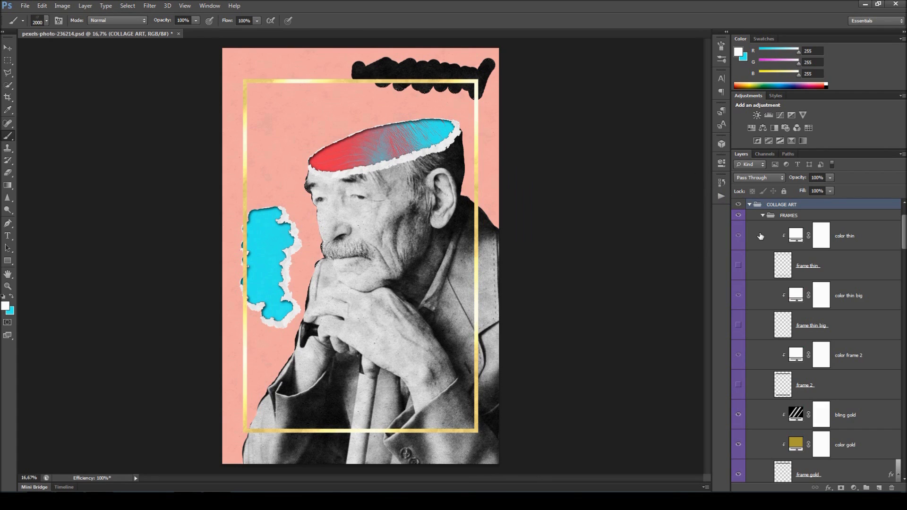
{"action": "left_click", "coordinate": [749, 205]}
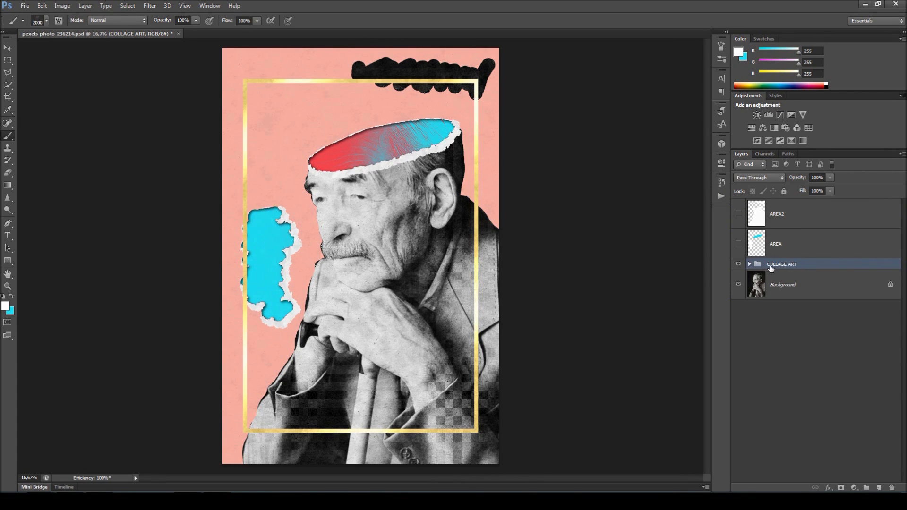
Examine the collage result close up, covering the halftone texture on the man's face and hands
{"action": "scroll", "coordinate": [362, 198], "scroll_direction": "up", "scroll_amount": 7}
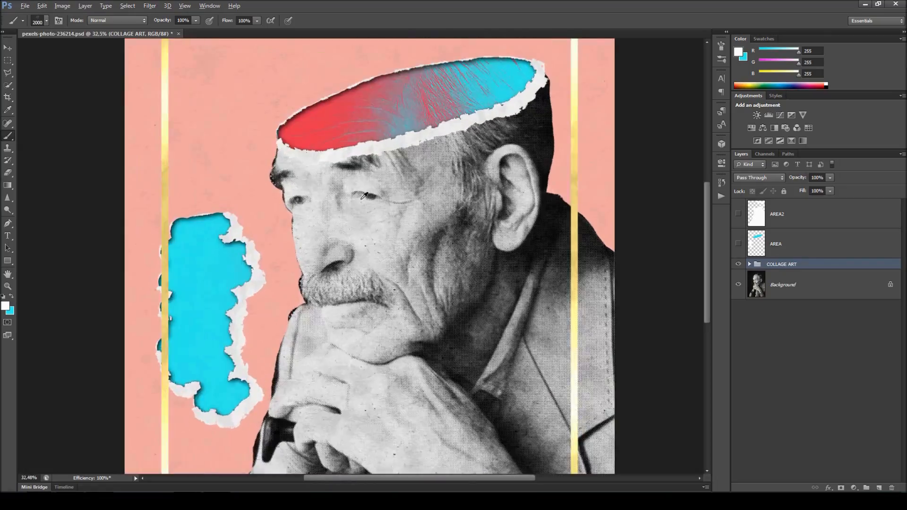
{"action": "scroll", "coordinate": [435, 211], "scroll_direction": "up", "scroll_amount": 5}
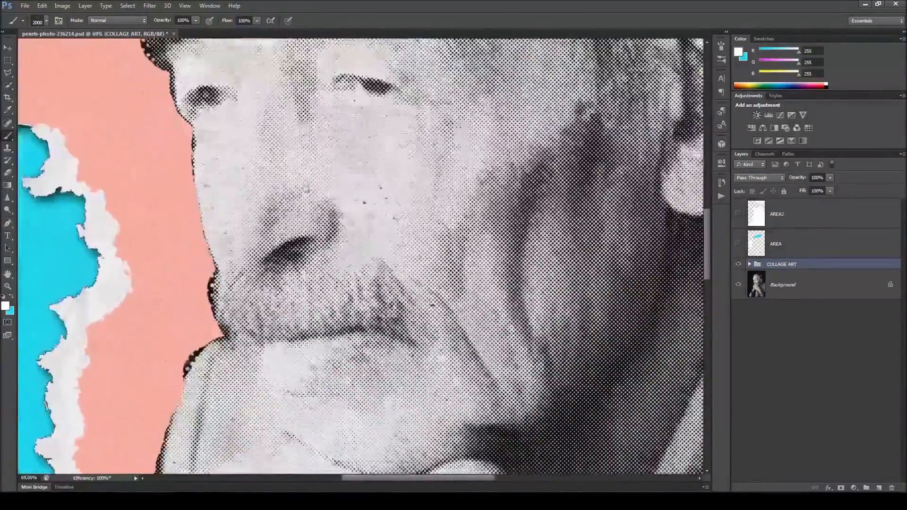
{"action": "left_click_drag", "start_coordinate": [282, 386], "coordinate": [334, 235]}
{"action": "left_click_drag", "start_coordinate": [399, 208], "coordinate": [393, 418]}
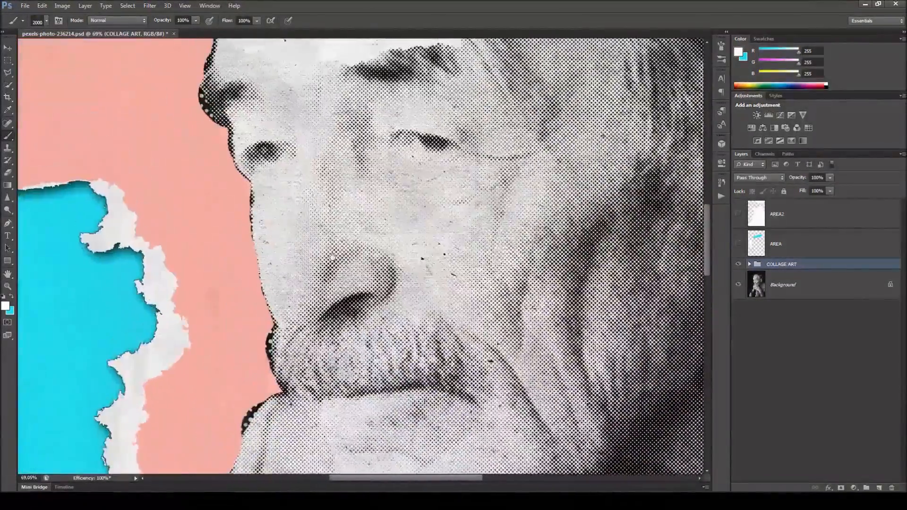
{"action": "left_click_drag", "start_coordinate": [348, 94], "coordinate": [375, 263]}
{"action": "scroll", "coordinate": [374, 264], "scroll_direction": "down", "scroll_amount": 5}
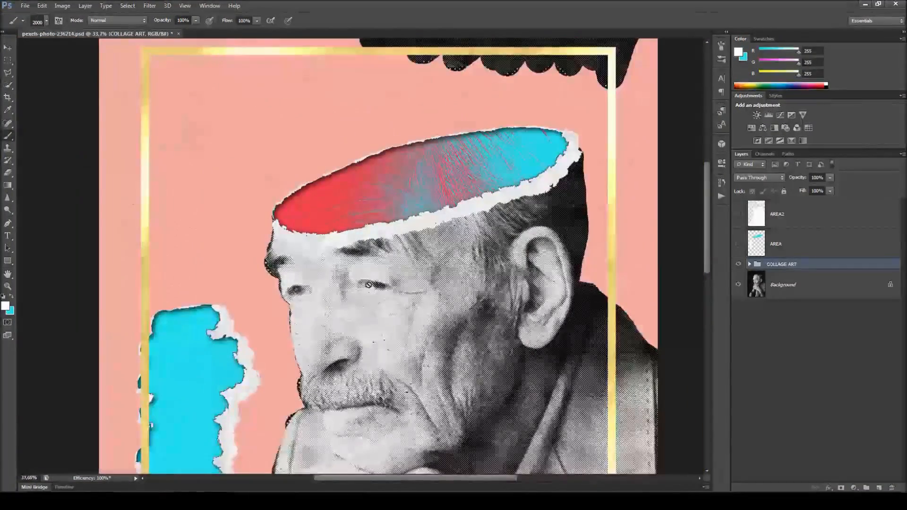
{"action": "scroll", "coordinate": [354, 337], "scroll_direction": "down", "scroll_amount": 3}
{"action": "scroll", "coordinate": [377, 257], "scroll_direction": "down", "scroll_amount": 2}
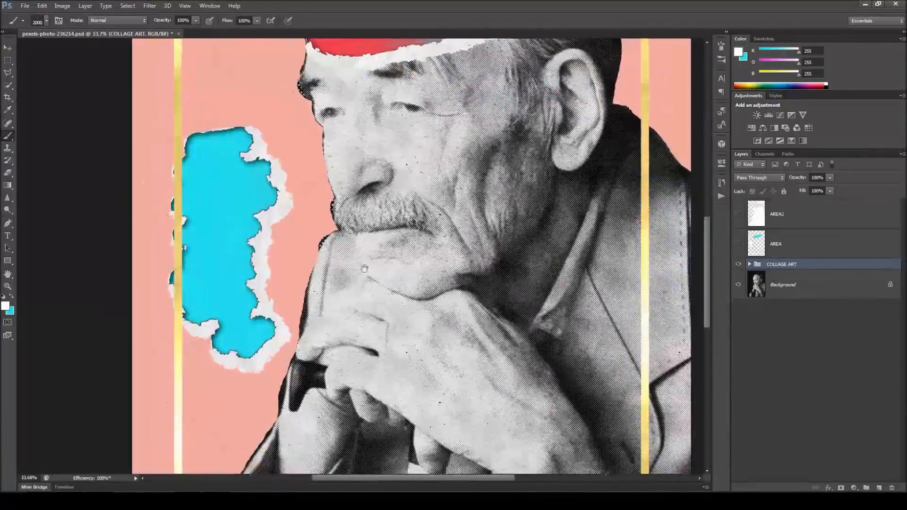
{"action": "left_click_drag", "start_coordinate": [432, 227], "coordinate": [416, 401]}
{"action": "scroll", "coordinate": [473, 112], "scroll_direction": "down", "scroll_amount": 2}
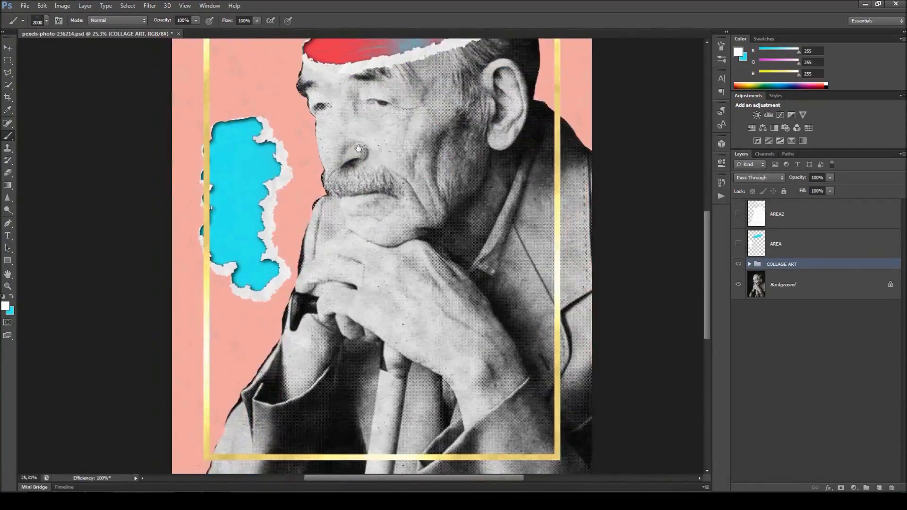
Examine the halftone dots around the mouth, the torn paper edges and background texture, and the gradient-filled cut across the head
{"action": "scroll", "coordinate": [415, 133], "scroll_direction": "up", "scroll_amount": 5}
{"action": "scroll", "coordinate": [364, 181], "scroll_direction": "up", "scroll_amount": 4}
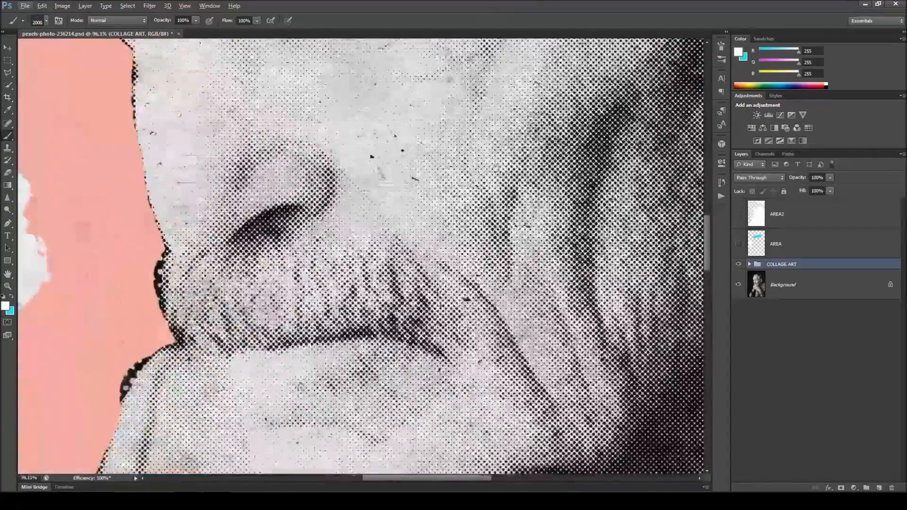
{"action": "left_click_drag", "start_coordinate": [364, 182], "coordinate": [185, 307]}
{"action": "mouse_move", "coordinate": [341, 119]}
{"action": "left_mouse_down"}
{"action": "mouse_move", "coordinate": [270, 251]}
{"action": "mouse_move", "coordinate": [661, 204]}
{"action": "left_mouse_up"}
{"action": "mouse_move", "coordinate": [248, 151]}
{"action": "left_mouse_down"}
{"action": "mouse_move", "coordinate": [312, 164]}
{"action": "mouse_move", "coordinate": [438, 265]}
{"action": "left_mouse_up"}
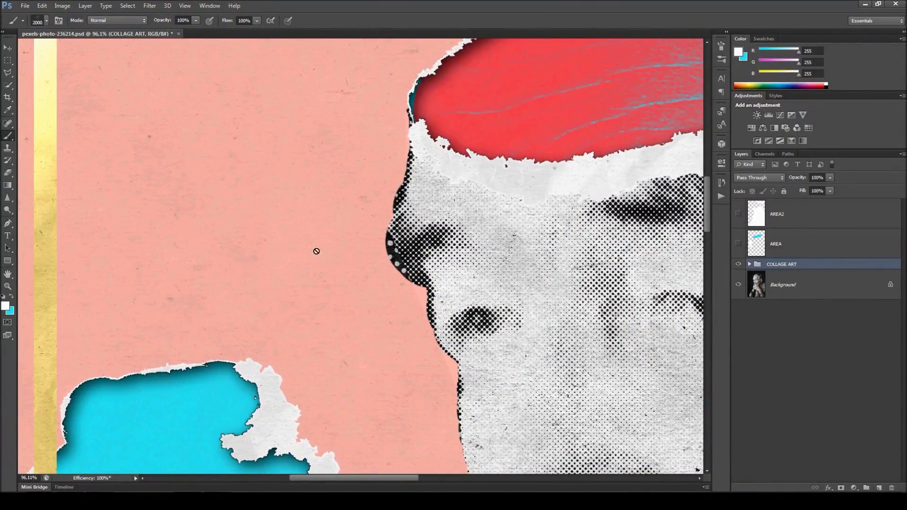
{"action": "left_click_drag", "start_coordinate": [76, 65], "coordinate": [218, 279]}
{"action": "scroll", "coordinate": [350, 266], "scroll_direction": "down", "scroll_amount": 8}
{"action": "left_click_drag", "start_coordinate": [477, 371], "coordinate": [366, 247]}
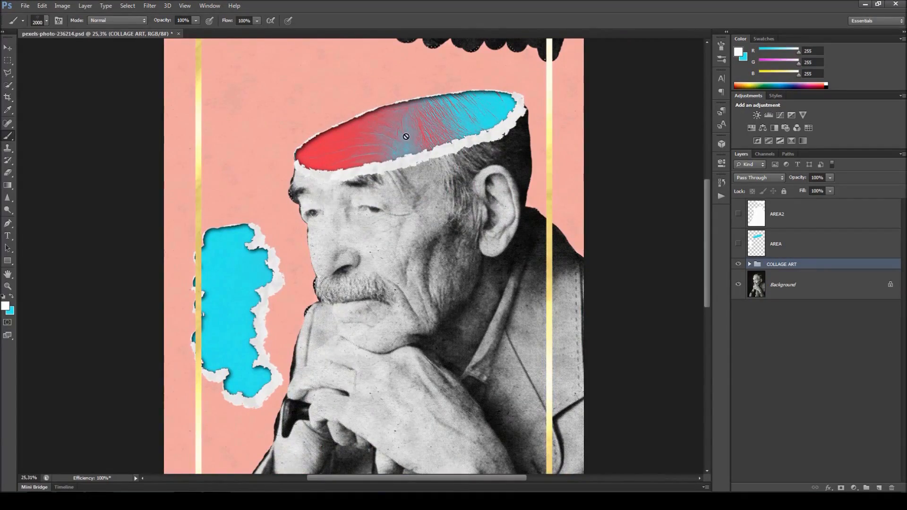
{"action": "scroll", "coordinate": [422, 124], "scroll_direction": "up", "scroll_amount": 3}
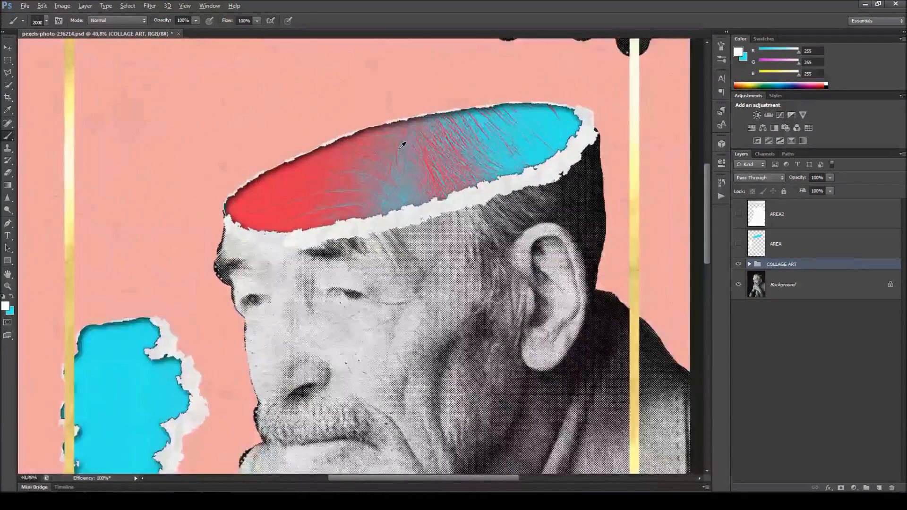
{"action": "scroll", "coordinate": [403, 145], "scroll_direction": "up", "scroll_amount": 1}
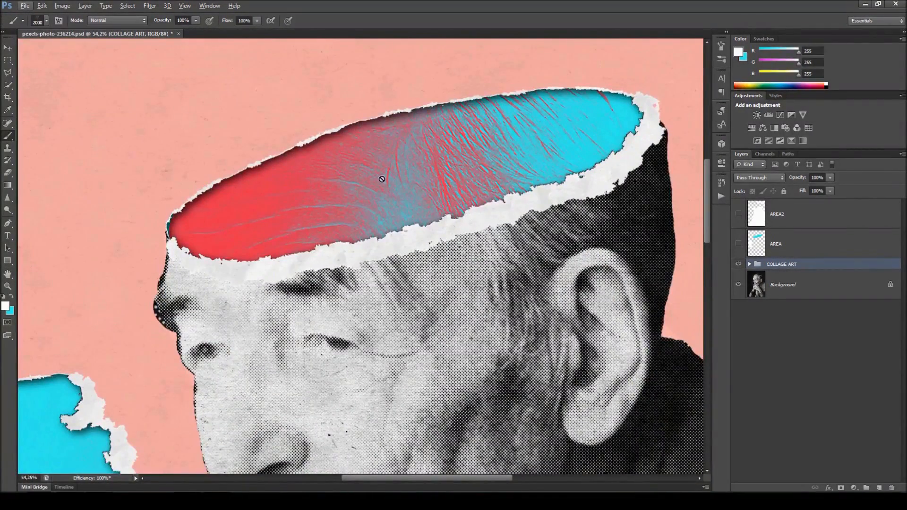
Examine the collage result close up, covering the gradient cut, the cyan torn area, the hands, the sleeve texture and the golden frame
{"action": "left_click_drag", "start_coordinate": [457, 226], "coordinate": [570, 58]}
{"action": "scroll", "coordinate": [570, 58], "scroll_direction": "down", "scroll_amount": 3}
{"action": "left_click_drag", "start_coordinate": [528, 197], "coordinate": [447, 256]}
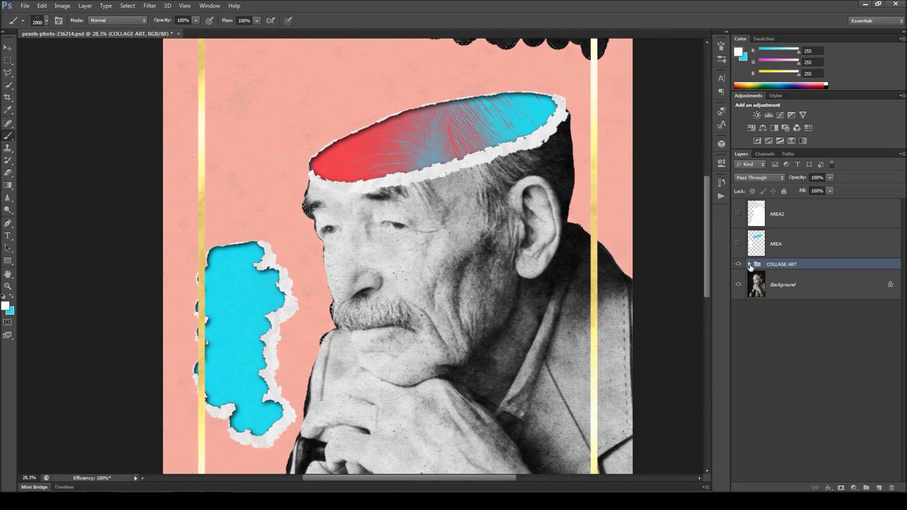
{"action": "scroll", "coordinate": [384, 303], "scroll_direction": "up", "scroll_amount": 1}
{"action": "scroll", "coordinate": [347, 318], "scroll_direction": "up", "scroll_amount": 2}
{"action": "left_click_drag", "start_coordinate": [346, 318], "coordinate": [369, 138]}
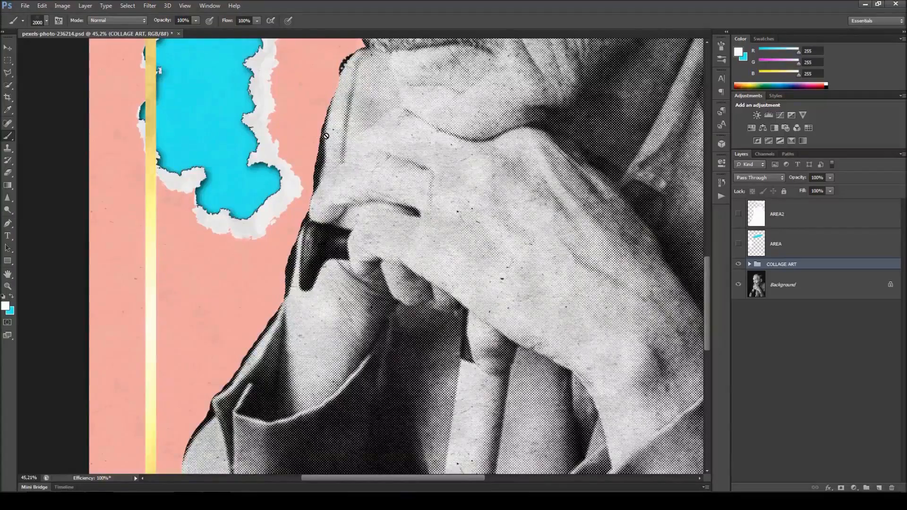
{"action": "left_click_drag", "start_coordinate": [309, 335], "coordinate": [340, 192]}
{"action": "scroll", "coordinate": [276, 229], "scroll_direction": "up", "scroll_amount": 4}
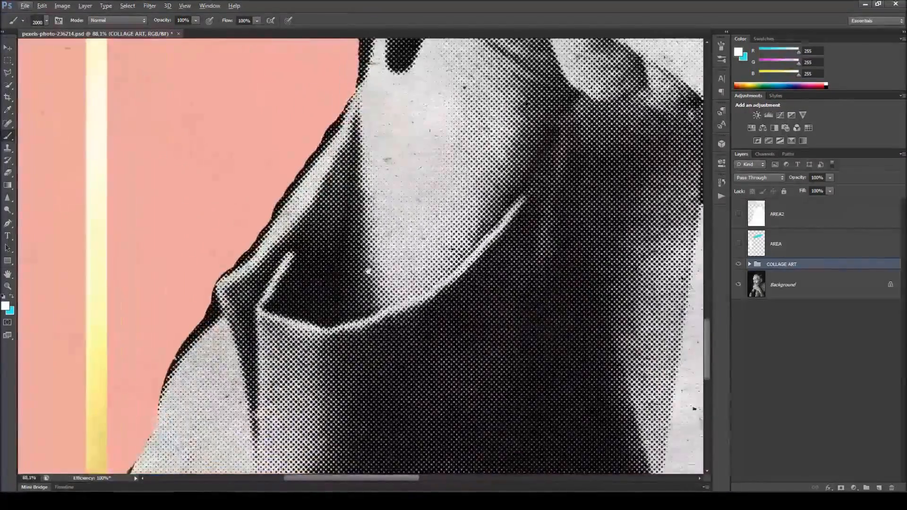
{"action": "left_click_drag", "start_coordinate": [368, 272], "coordinate": [371, 299]}
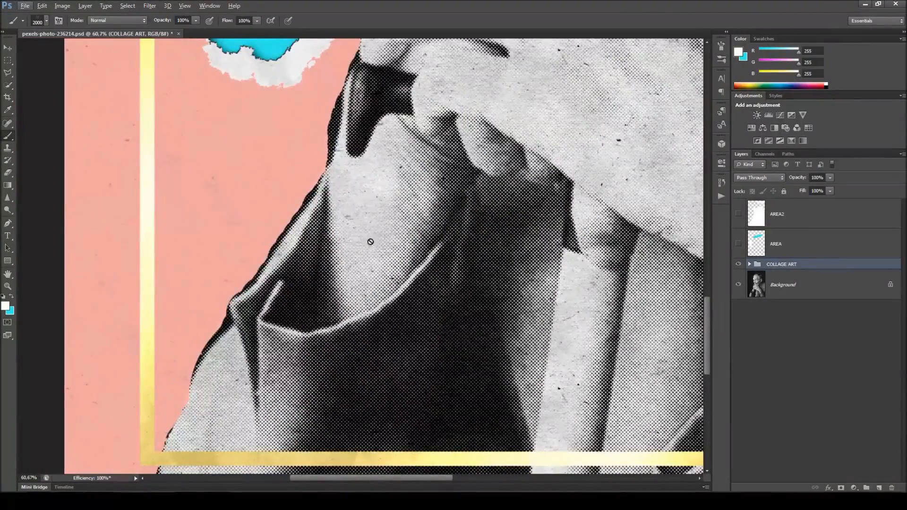
{"action": "scroll", "coordinate": [370, 241], "scroll_direction": "down", "scroll_amount": 4}
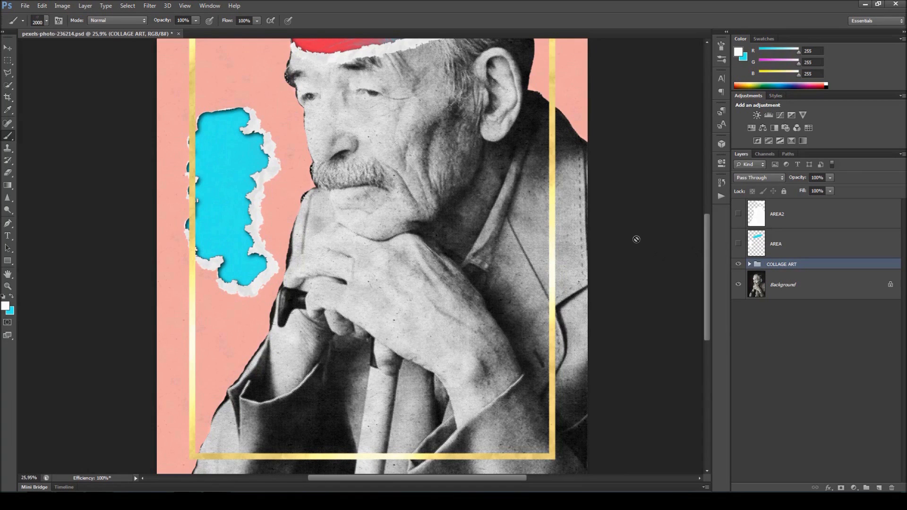
Expand the COLLAGE ART group and collapse its FRAMES, ELEMENTS, PAPER CUTS, BACK, FRONT and BOTTOM LAYERS subgroups
{"action": "left_click", "coordinate": [749, 265]}
{"action": "left_click", "coordinate": [762, 275]}
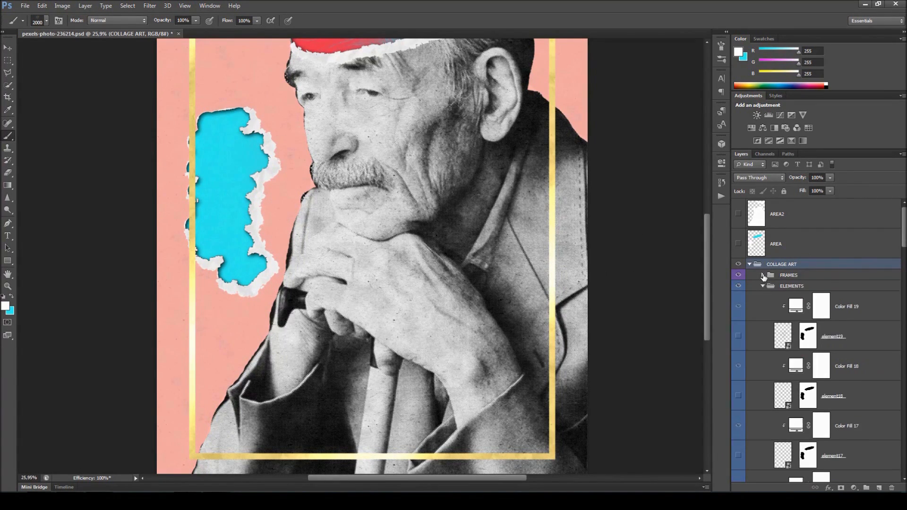
{"action": "left_click", "coordinate": [763, 286]}
{"action": "left_click", "coordinate": [763, 296]}
{"action": "left_click", "coordinate": [762, 308]}
{"action": "left_click", "coordinate": [762, 318]}
{"action": "left_click", "coordinate": [763, 329]}
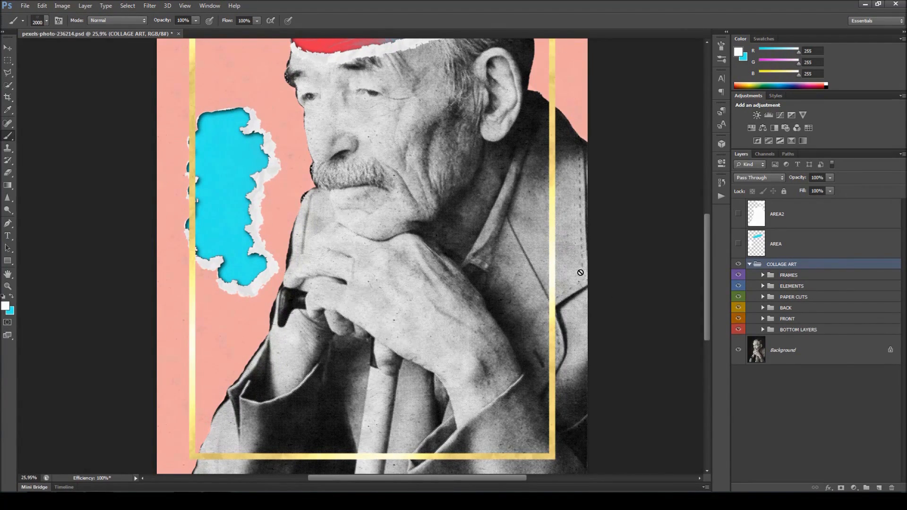
Compare the collage with and without the PAPER CUTS group by hiding and showing that group
{"action": "scroll", "coordinate": [497, 238], "scroll_direction": "down", "scroll_amount": 5}
{"action": "scroll", "coordinate": [474, 193], "scroll_direction": "up", "scroll_amount": 1}
{"action": "scroll", "coordinate": [475, 203], "scroll_direction": "down", "scroll_amount": 1}
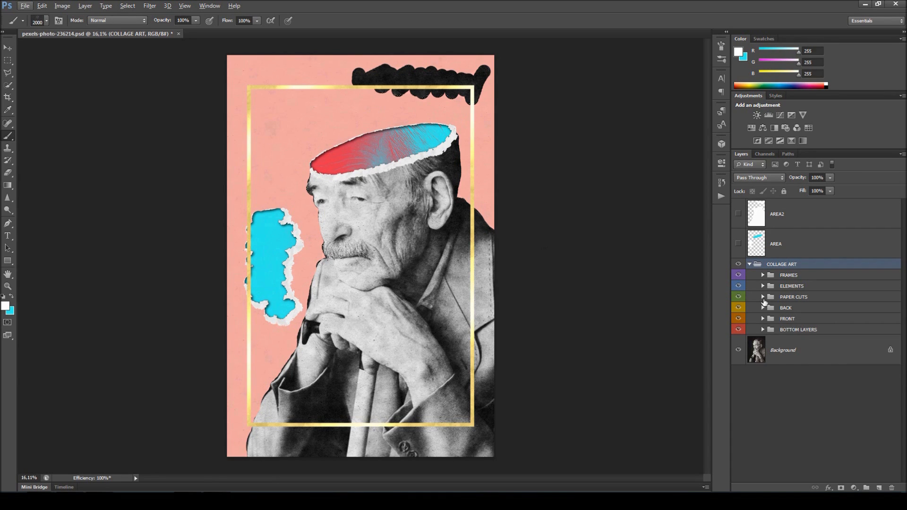
{"action": "left_click", "coordinate": [738, 297]}
{"action": "left_click", "coordinate": [738, 297]}
{"action": "scroll", "coordinate": [370, 129], "scroll_direction": "up", "scroll_amount": 1}
{"action": "scroll", "coordinate": [372, 126], "scroll_direction": "up", "scroll_amount": 1}
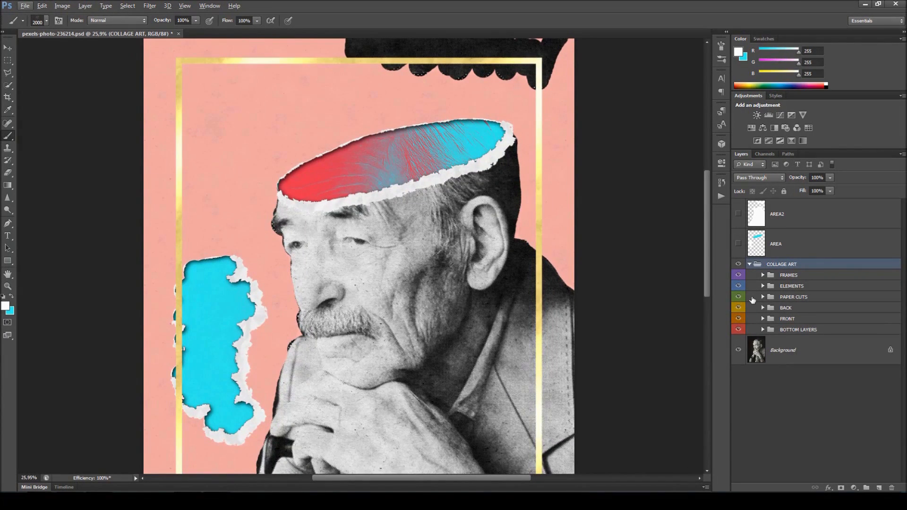
{"action": "left_click", "coordinate": [738, 298]}
{"action": "left_click", "coordinate": [739, 300]}
{"action": "scroll", "coordinate": [480, 281], "scroll_direction": "down", "scroll_amount": 3}
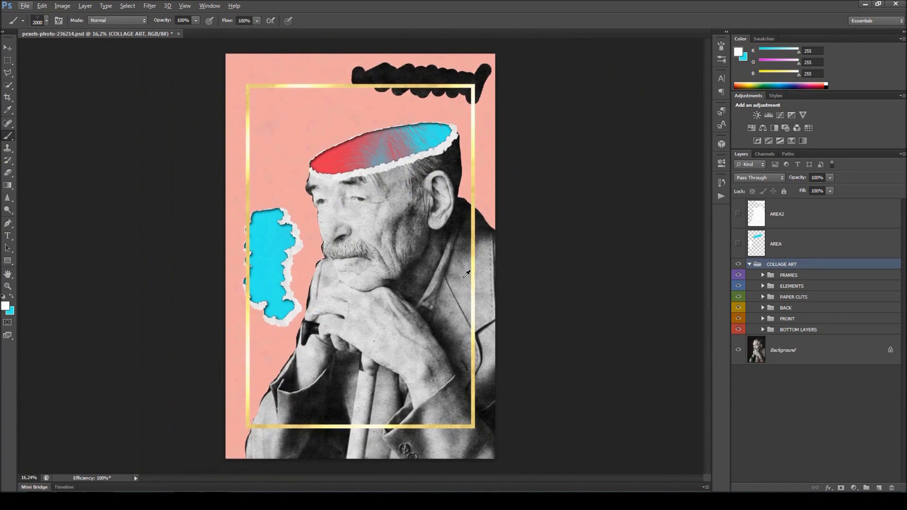
Compare the collage with and without the golden frame, leaving the FRAMES group hidden
{"action": "left_click", "coordinate": [739, 274]}
{"action": "left_click", "coordinate": [739, 275]}
{"action": "left_click", "coordinate": [739, 275]}
{"action": "left_click", "coordinate": [739, 275]}
{"action": "left_click", "coordinate": [739, 275]}
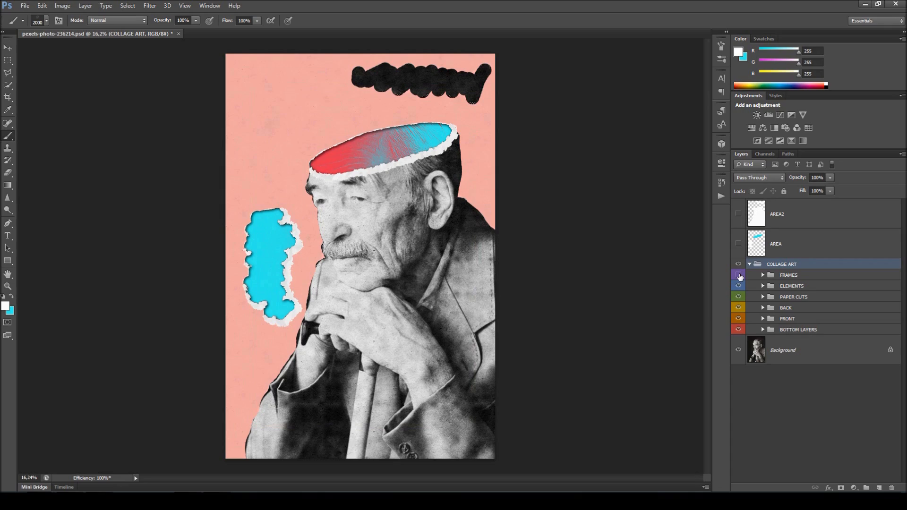
Expand the BOTTOM LAYERS group inside COLLAGE ART to list its layers
{"action": "scroll", "coordinate": [424, 281], "scroll_direction": "up", "scroll_amount": 5}
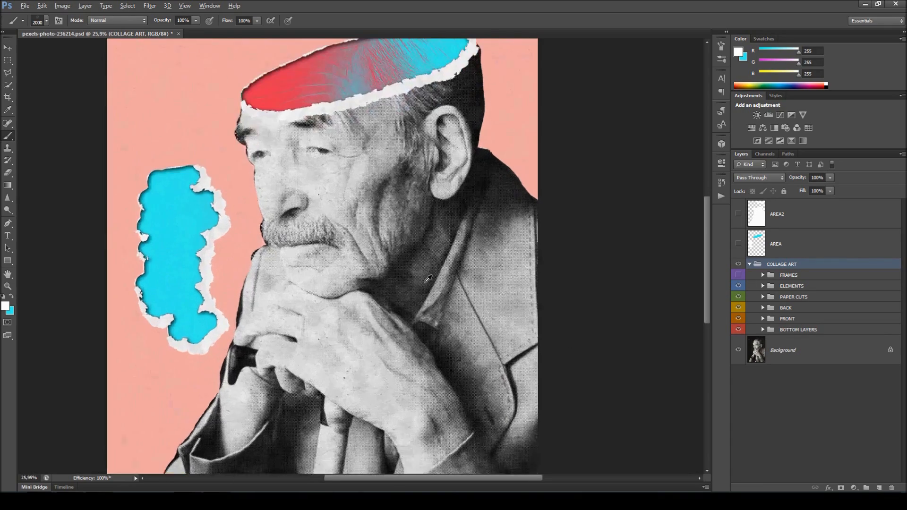
{"action": "left_click_drag", "start_coordinate": [708, 270], "coordinate": [706, 298]}
{"action": "scroll", "coordinate": [444, 263], "scroll_direction": "down", "scroll_amount": 3}
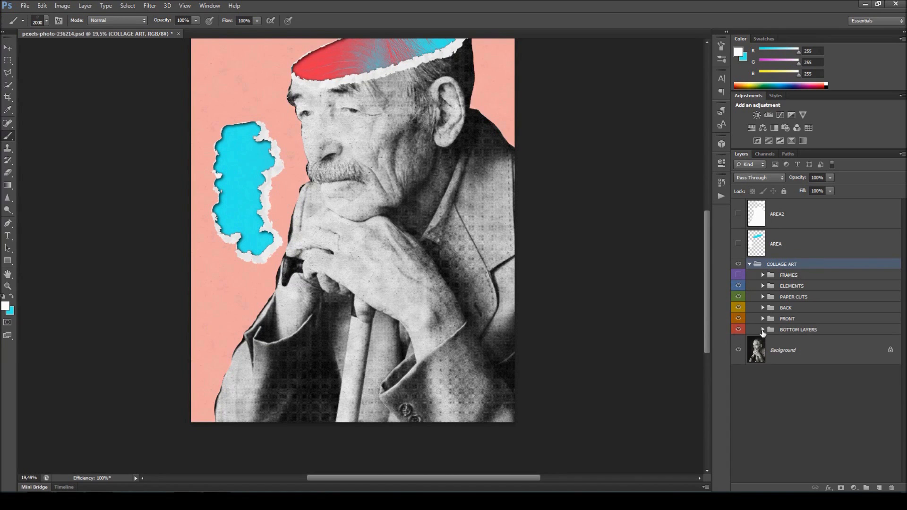
{"action": "left_click", "coordinate": [763, 330]}
{"action": "scroll", "coordinate": [883, 354], "scroll_direction": "down", "scroll_amount": 1}
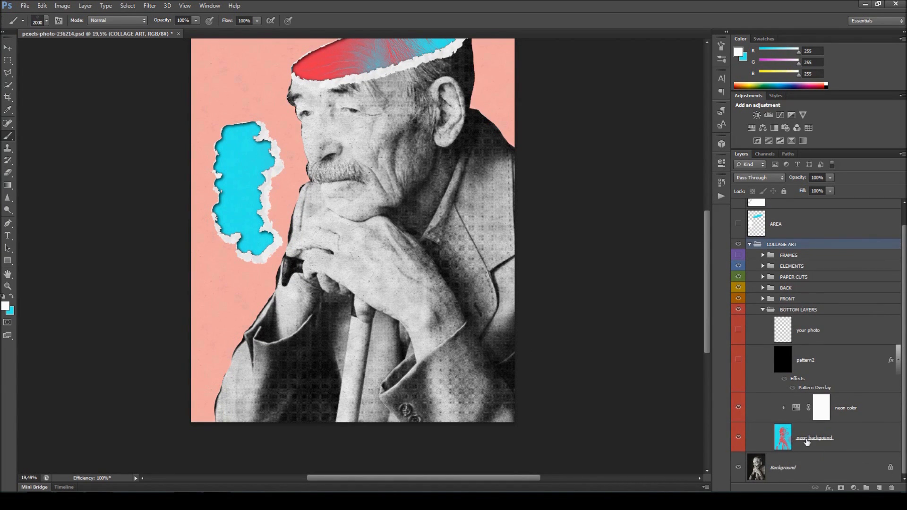
Compare the paper cuts with and without the neon background layer, leaving that layer shown
{"action": "left_click_drag", "start_coordinate": [379, 157], "coordinate": [359, 201]}
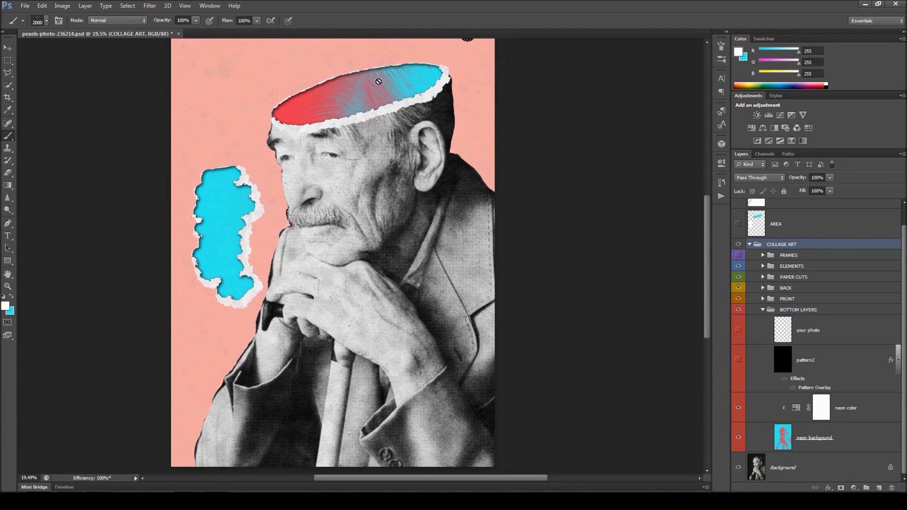
{"action": "left_click", "coordinate": [738, 437]}
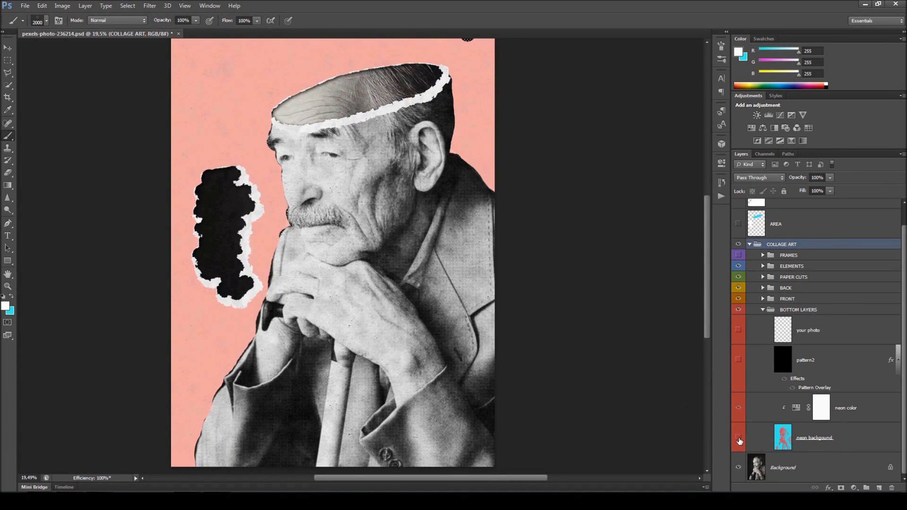
{"action": "left_click", "coordinate": [738, 438]}
{"action": "left_click", "coordinate": [739, 438]}
{"action": "mouse_move", "coordinate": [710, 311]}
{"action": "left_mouse_down"}
{"action": "mouse_move", "coordinate": [707, 345]}
{"action": "mouse_move", "coordinate": [702, 311]}
{"action": "left_mouse_up"}
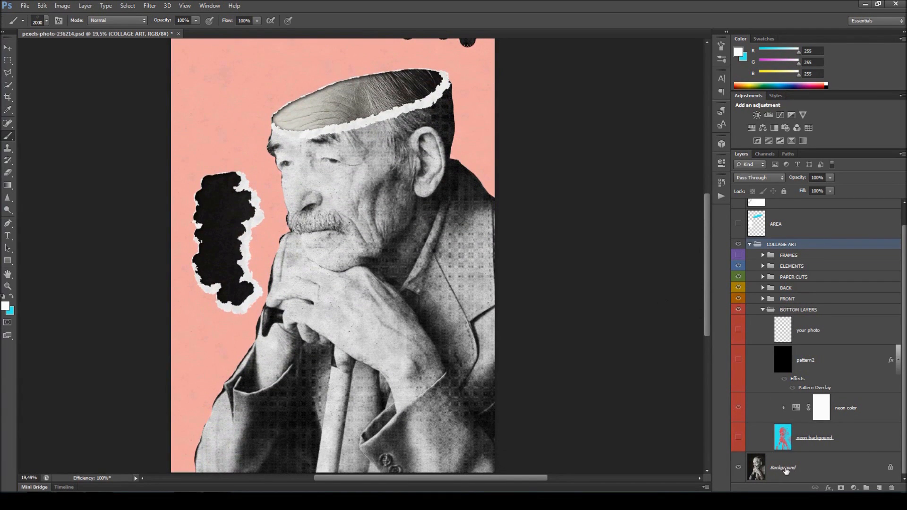
{"action": "left_click", "coordinate": [739, 438]}
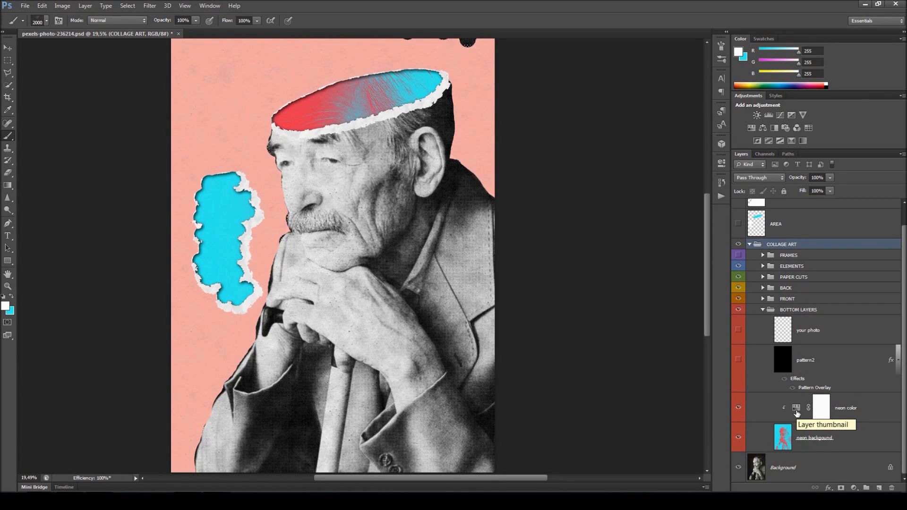
Try hue and saturation adjustments on the neon color layer of the cut-out background, and hide that layer
{"action": "double_click", "coordinate": [797, 414]}
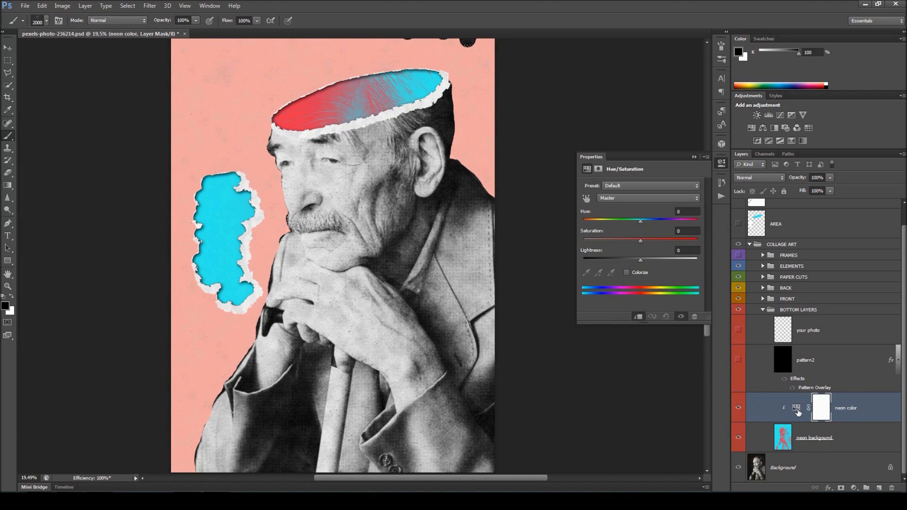
{"action": "mouse_move", "coordinate": [640, 217]}
{"action": "left_mouse_down"}
{"action": "mouse_move", "coordinate": [606, 224]}
{"action": "mouse_move", "coordinate": [651, 220]}
{"action": "mouse_move", "coordinate": [600, 225]}
{"action": "mouse_move", "coordinate": [653, 223]}
{"action": "mouse_move", "coordinate": [639, 220]}
{"action": "left_mouse_up"}
{"action": "left_click_drag", "start_coordinate": [657, 260], "coordinate": [633, 241]}
{"action": "left_click", "coordinate": [694, 158]}
{"action": "left_click", "coordinate": [738, 409]}
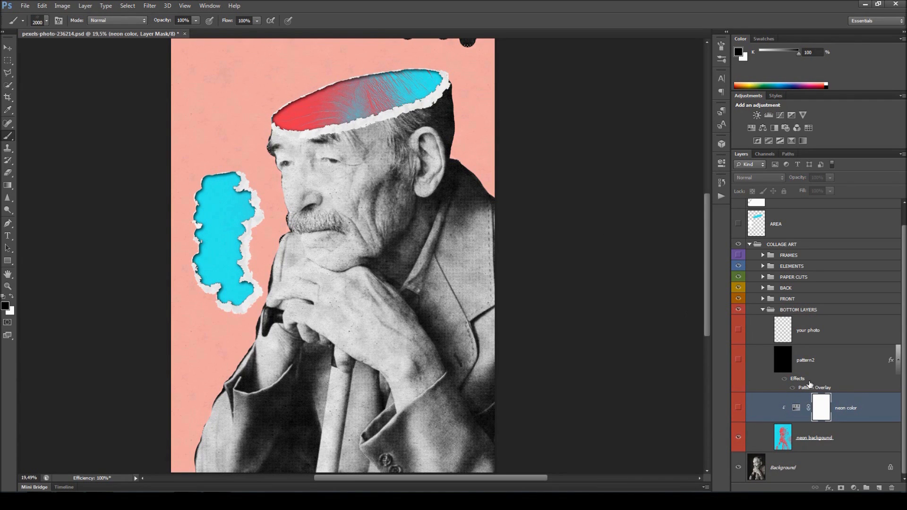
Show the pattern2 layer, try several patterns in its Pattern Overlay effect and choose forest_pattern
{"action": "left_click", "coordinate": [738, 362]}
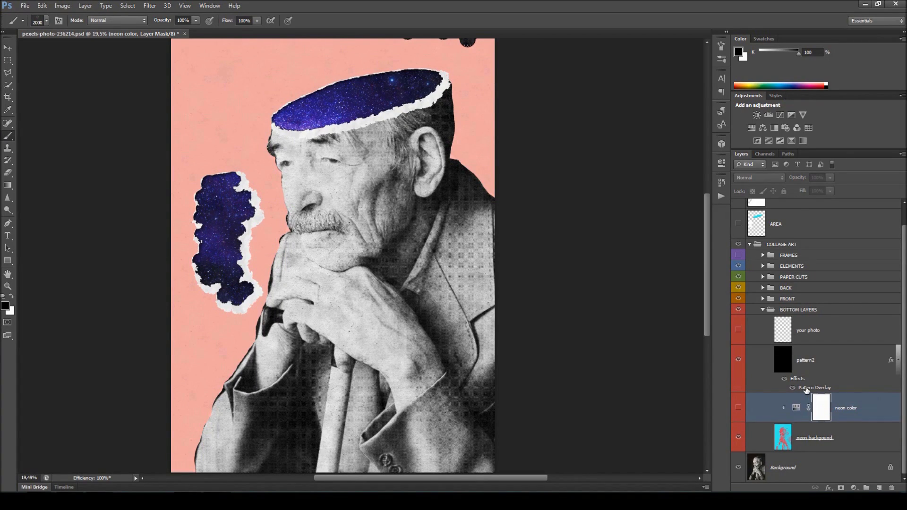
{"action": "double_click", "coordinate": [806, 388]}
{"action": "left_click_drag", "start_coordinate": [655, 118], "coordinate": [600, 131]}
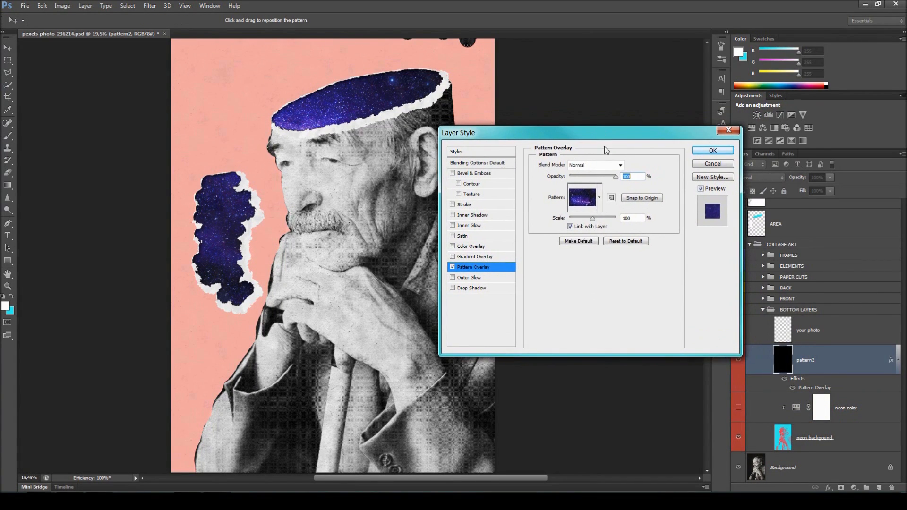
{"action": "left_click", "coordinate": [600, 198]}
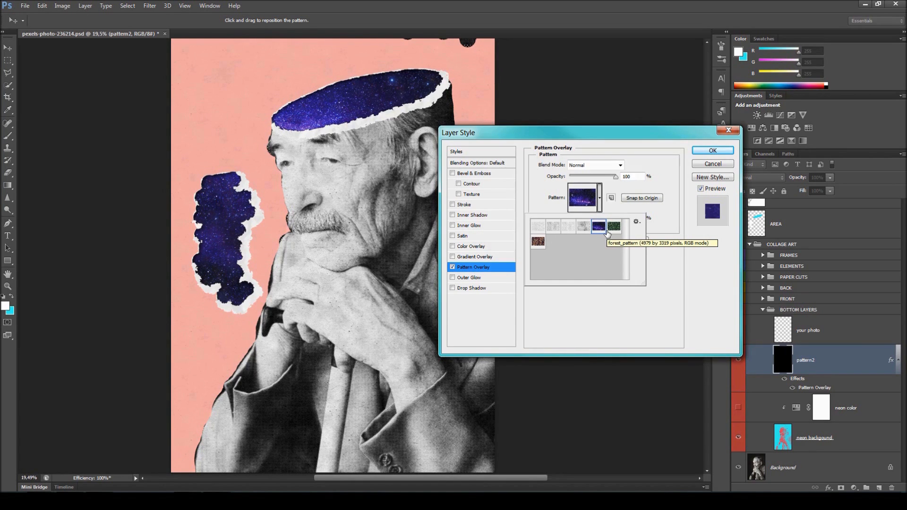
{"action": "left_click", "coordinate": [613, 230]}
{"action": "left_click", "coordinate": [538, 242]}
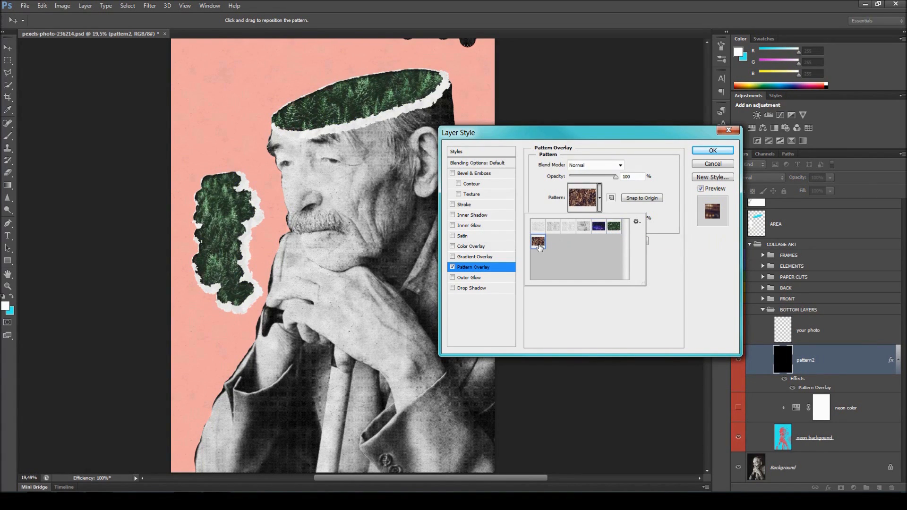
{"action": "left_click", "coordinate": [582, 231]}
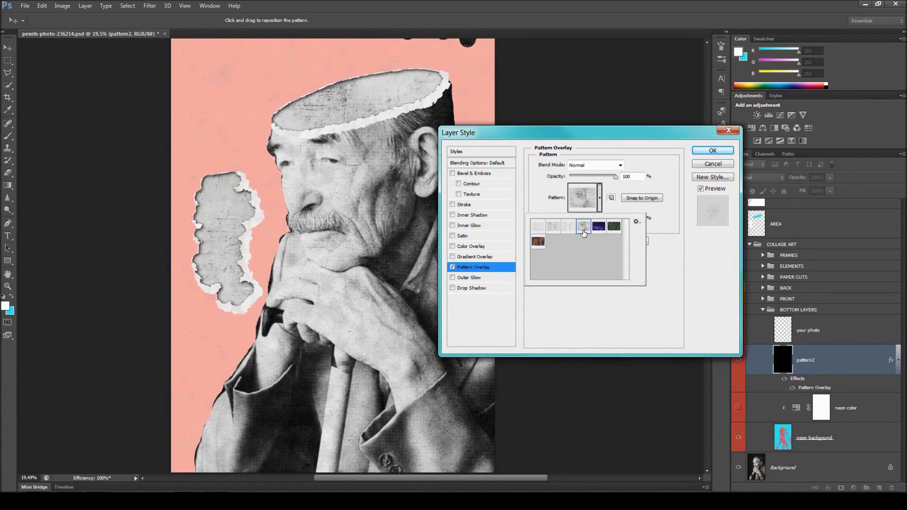
{"action": "left_click", "coordinate": [614, 231]}
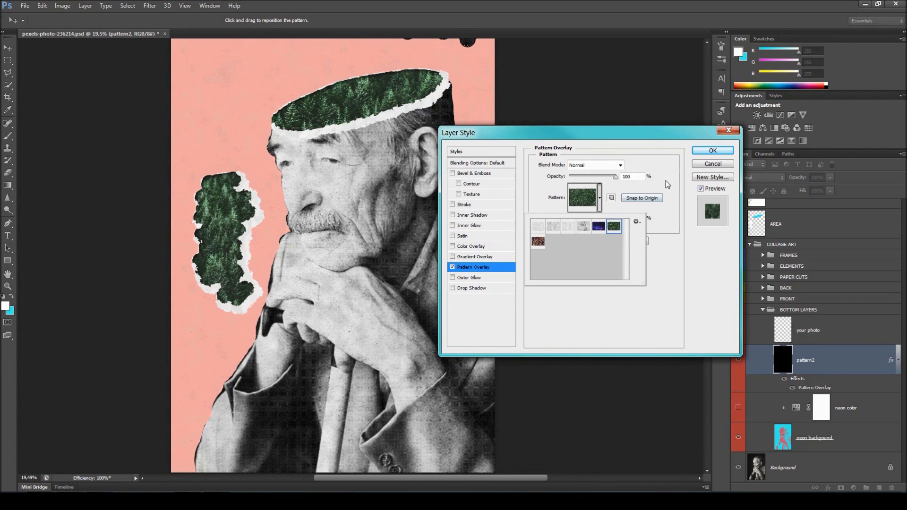
Reduce the scale of the forest pattern overlay to about 67% and apply the layer style
{"action": "left_click", "coordinate": [658, 197]}
{"action": "left_click_drag", "start_coordinate": [593, 223], "coordinate": [587, 226]}
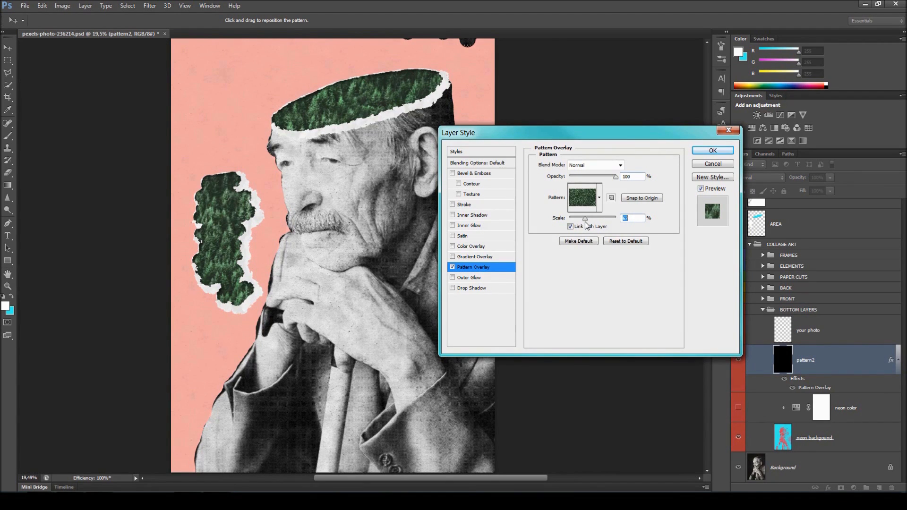
{"action": "left_click", "coordinate": [704, 151]}
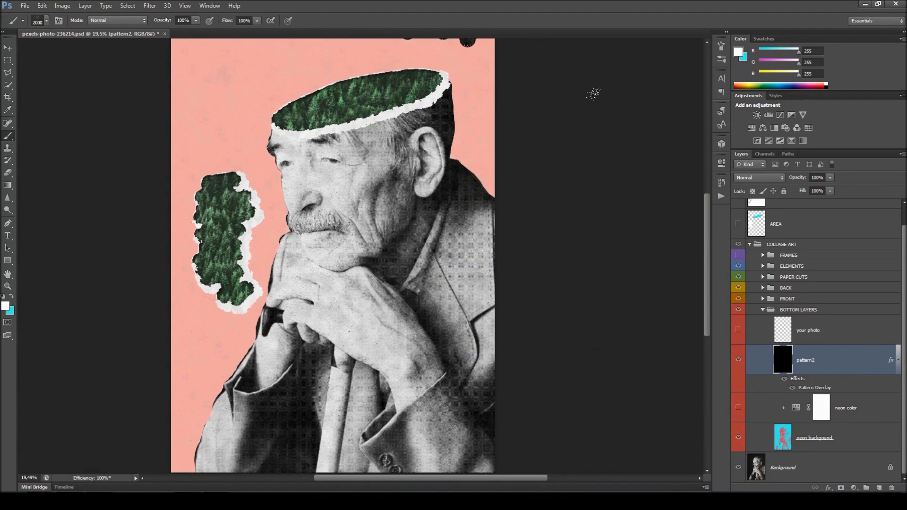
Place the flower image pexels-photo-192581 from the file folder directly above the your photo layer
{"action": "left_click", "coordinate": [818, 338]}
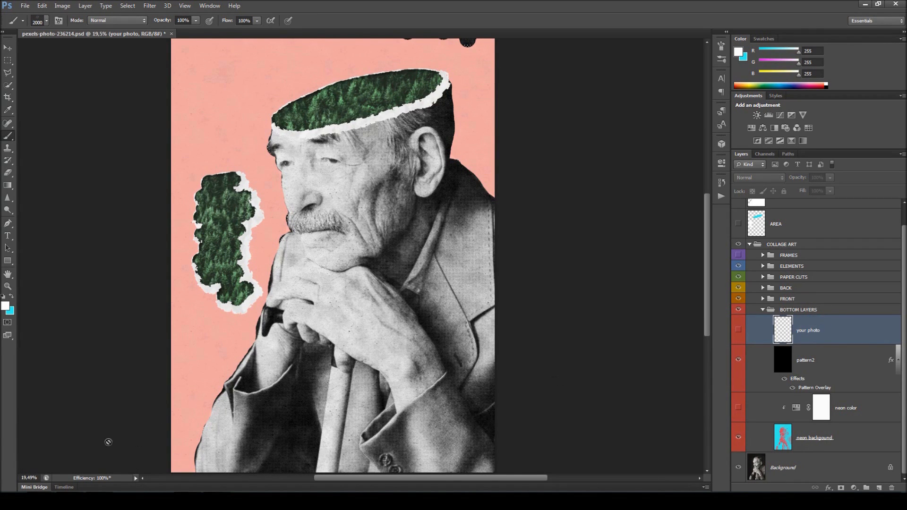
{"action": "left_click", "coordinate": [148, 465]}
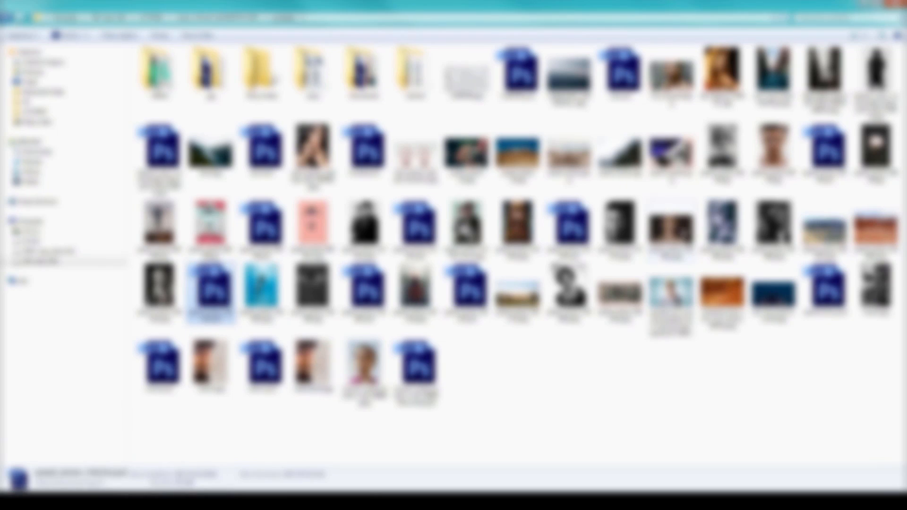
{"action": "left_click_drag", "start_coordinate": [722, 226], "coordinate": [324, 239]}
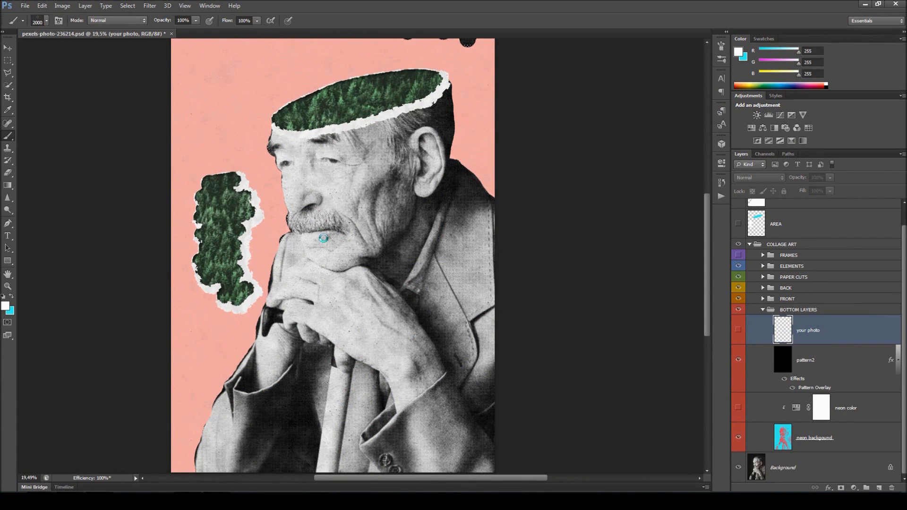
Reposition the placed flower photo to about X 1873 px, Y 1886 px so daisies fill both paper cuts, and commit the placement
{"action": "left_click_drag", "start_coordinate": [424, 272], "coordinate": [396, 260]}
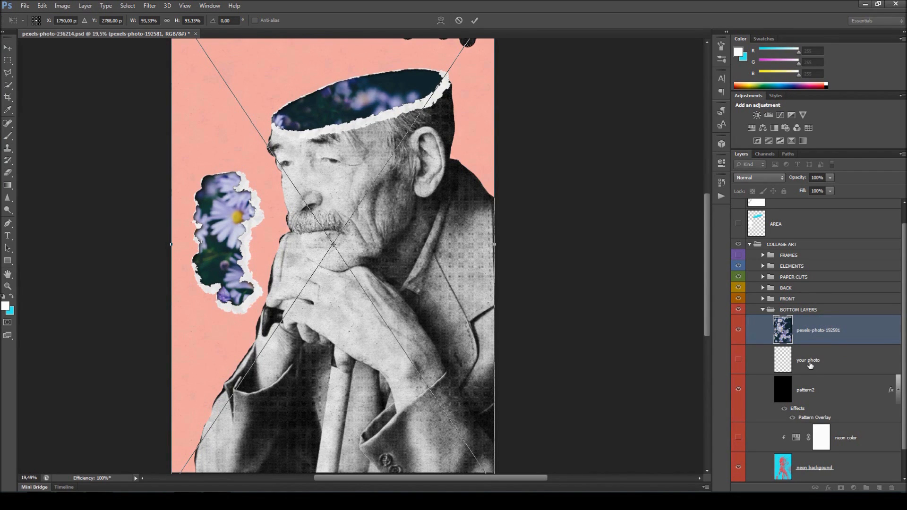
{"action": "left_click_drag", "start_coordinate": [449, 251], "coordinate": [449, 227]}
{"action": "left_click_drag", "start_coordinate": [709, 282], "coordinate": [704, 259]}
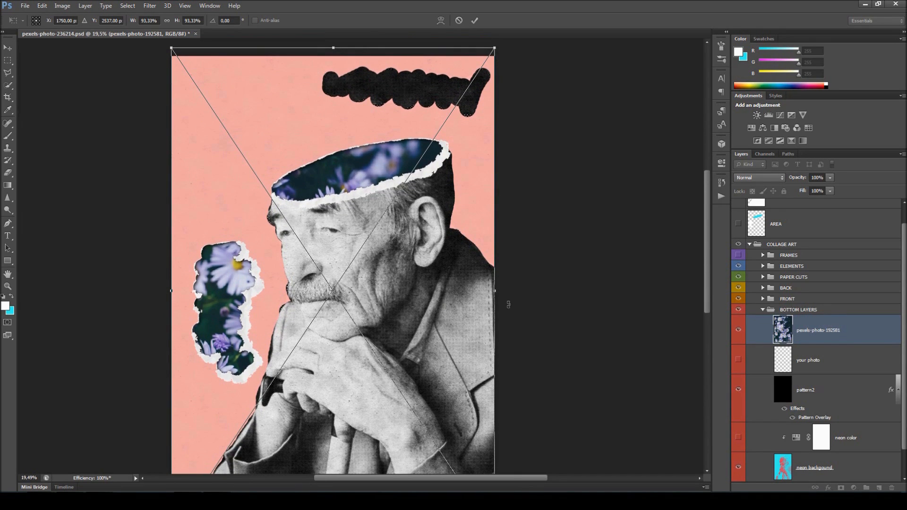
{"action": "left_click_drag", "start_coordinate": [419, 308], "coordinate": [417, 263]}
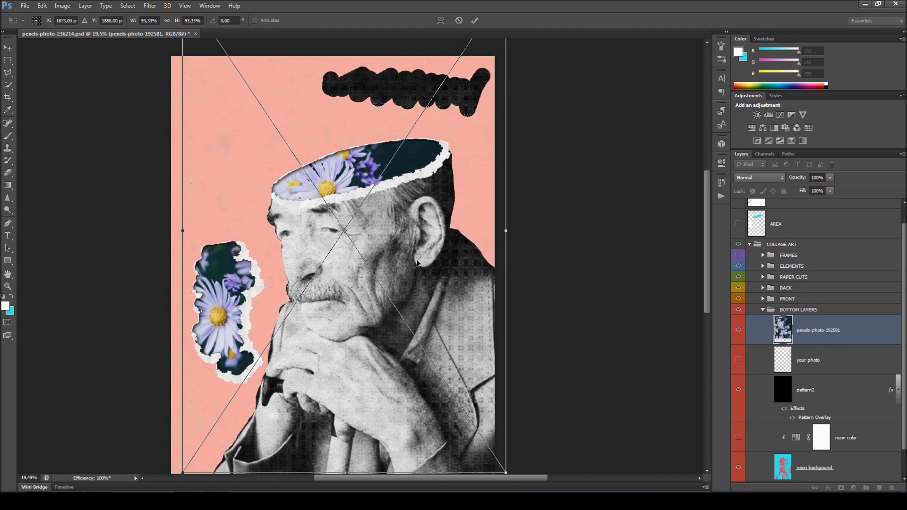
{"action": "key", "text": "Return"}
{"action": "left_click_drag", "start_coordinate": [707, 256], "coordinate": [707, 253]}
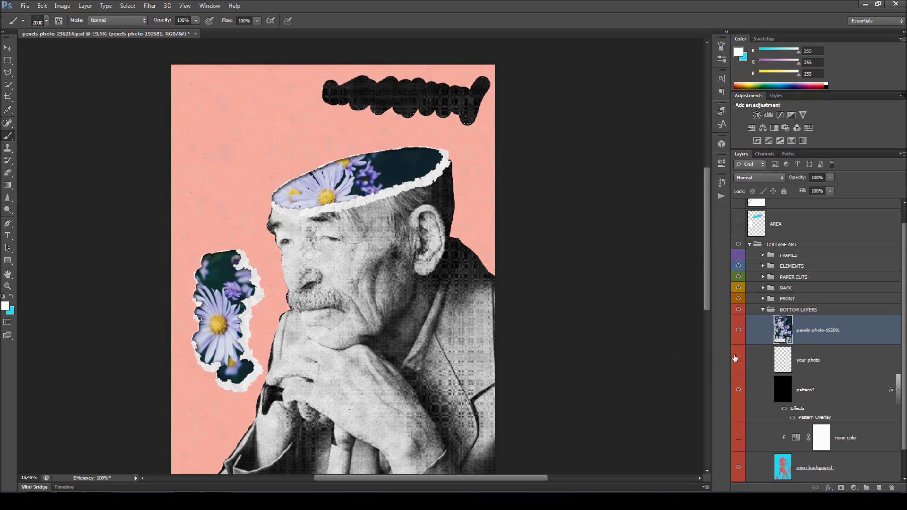
Hide the placed flower photo so the forest pattern fills the cuts, collapse BOTTOM LAYERS and expand the FRONT group
{"action": "left_click", "coordinate": [739, 332]}
{"action": "scroll", "coordinate": [811, 345], "scroll_direction": "up", "scroll_amount": 1}
{"action": "left_click", "coordinate": [762, 331]}
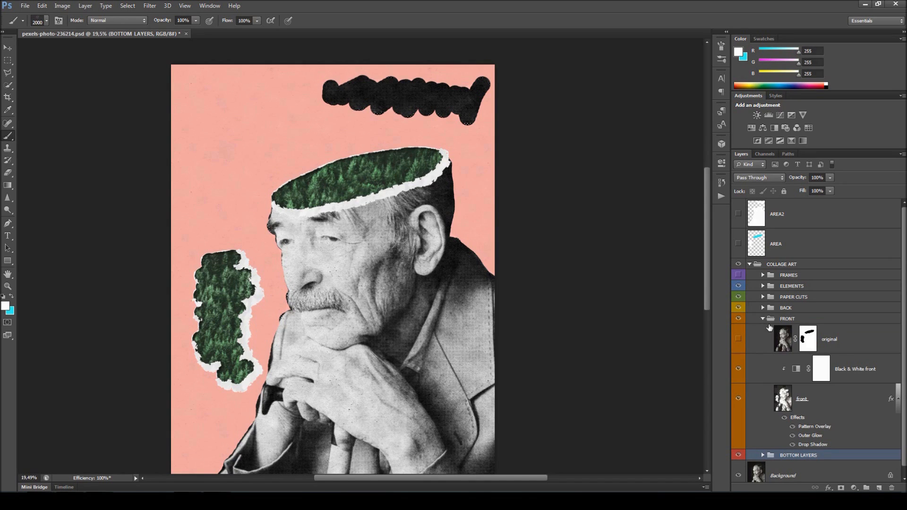
Hide and show the front layer to examine which part of the collage it supplies
{"action": "scroll", "coordinate": [903, 330], "scroll_direction": "down", "scroll_amount": 1}
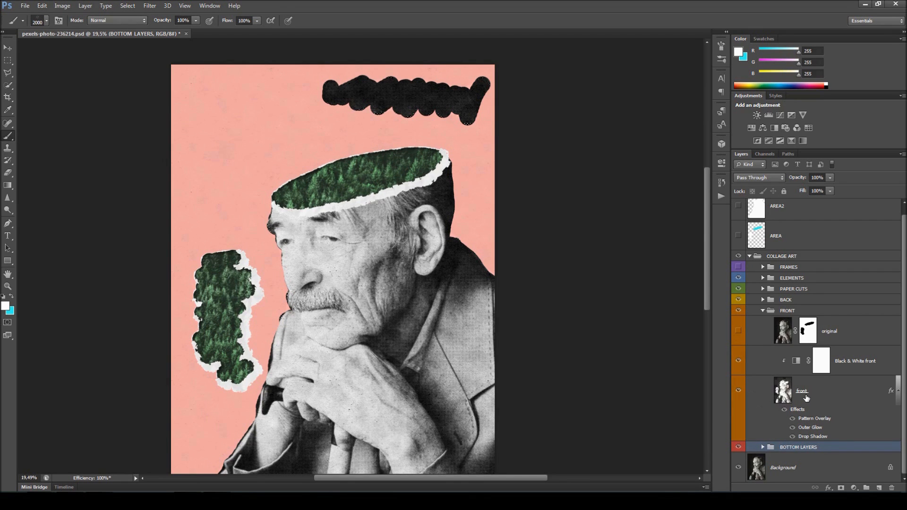
{"action": "left_click", "coordinate": [738, 391]}
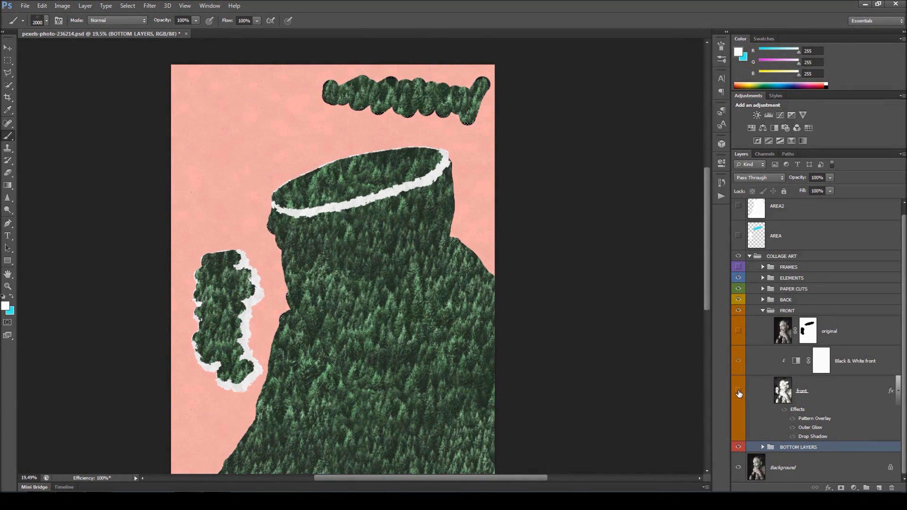
{"action": "left_click", "coordinate": [739, 392]}
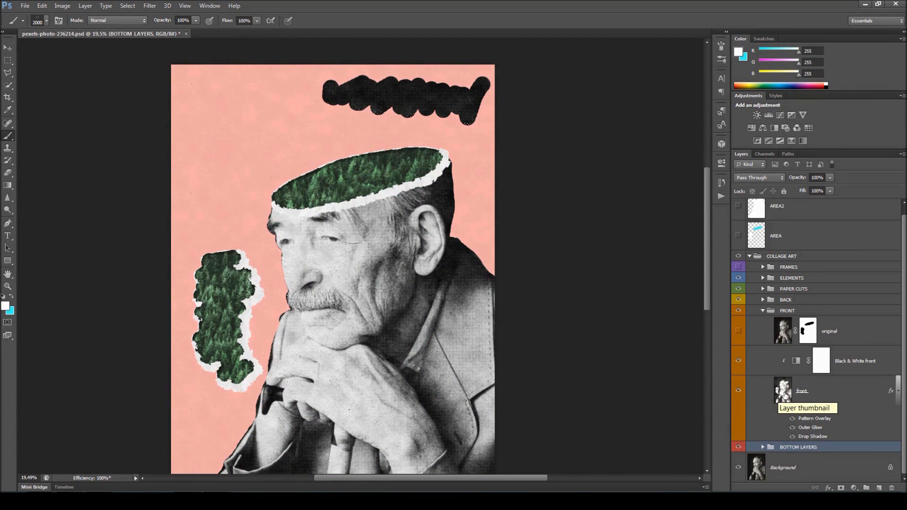
{"action": "left_click_drag", "start_coordinate": [904, 391], "coordinate": [904, 384]}
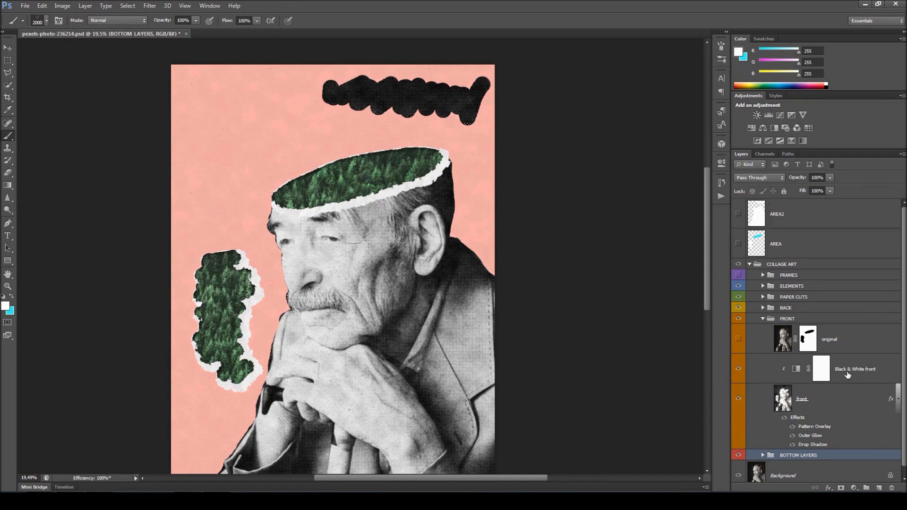
Compare the portrait without the Black & White front adjustment and with the original layer shown, restoring both visibilities
{"action": "left_click", "coordinate": [739, 370]}
{"action": "left_click_drag", "start_coordinate": [707, 293], "coordinate": [707, 310]}
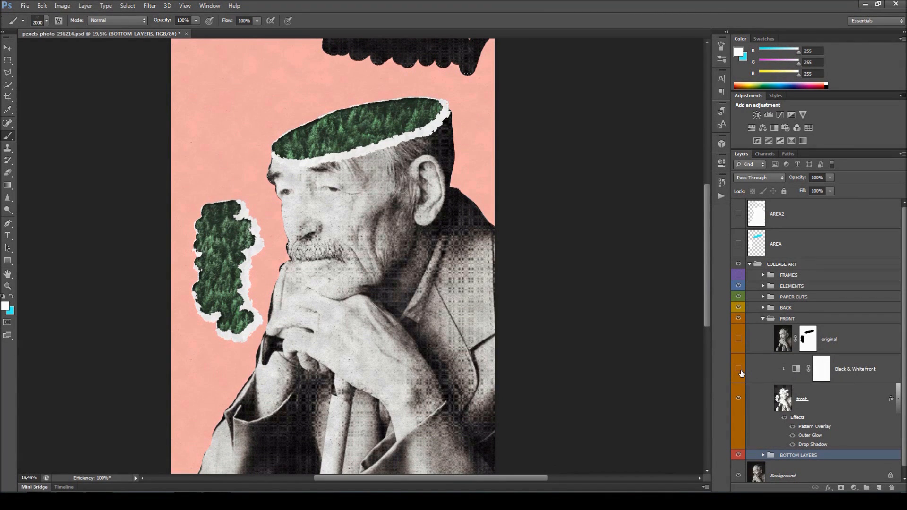
{"action": "left_click_drag", "start_coordinate": [707, 286], "coordinate": [704, 300]}
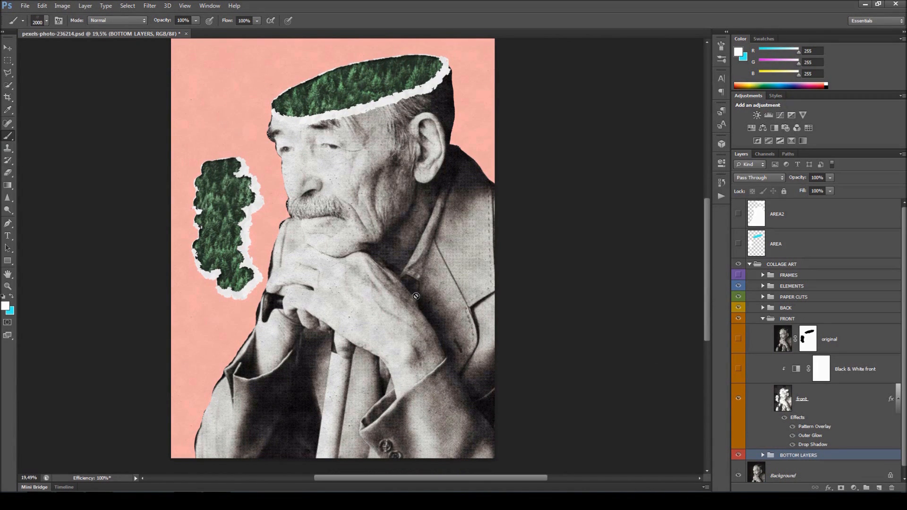
{"action": "left_click", "coordinate": [739, 369]}
{"action": "left_click", "coordinate": [739, 340]}
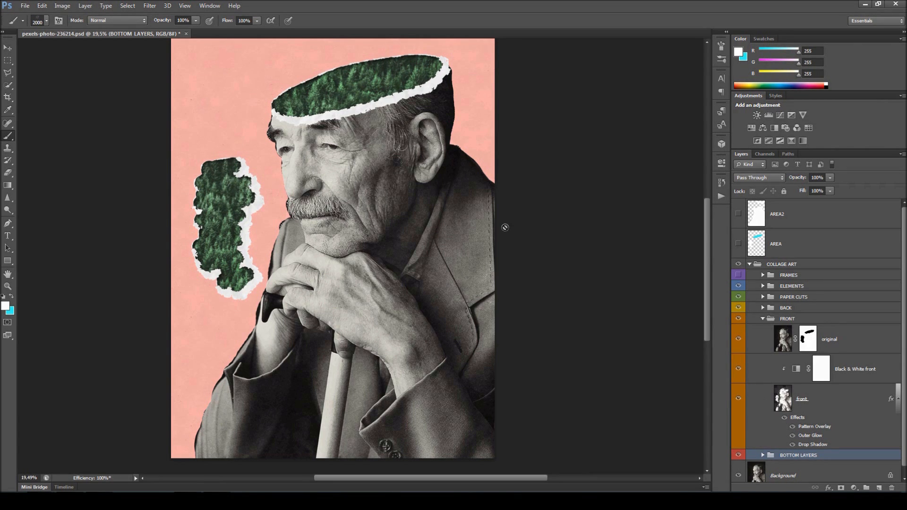
{"action": "left_click", "coordinate": [739, 340]}
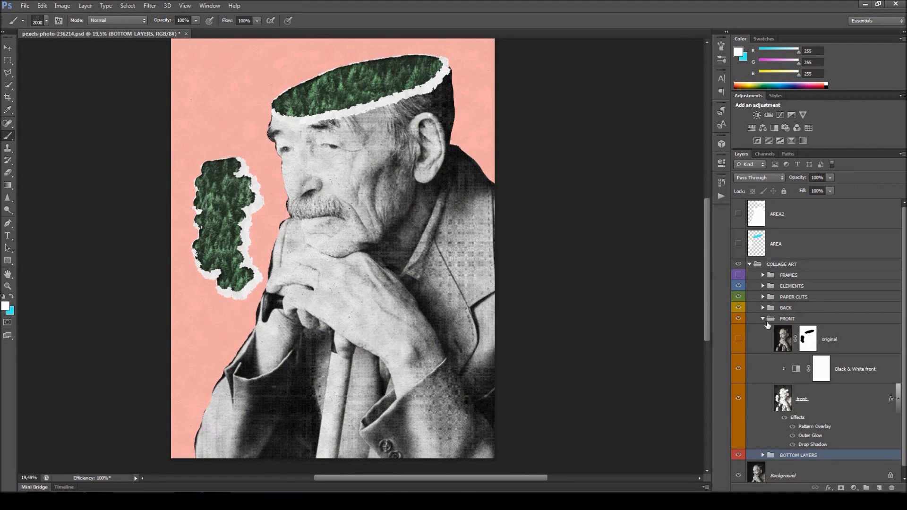
Expand the BACK group in place of FRONT, hide back paper and back color, and examine the halftone texture behind the head
{"action": "left_click", "coordinate": [763, 319]}
{"action": "left_click", "coordinate": [762, 307]}
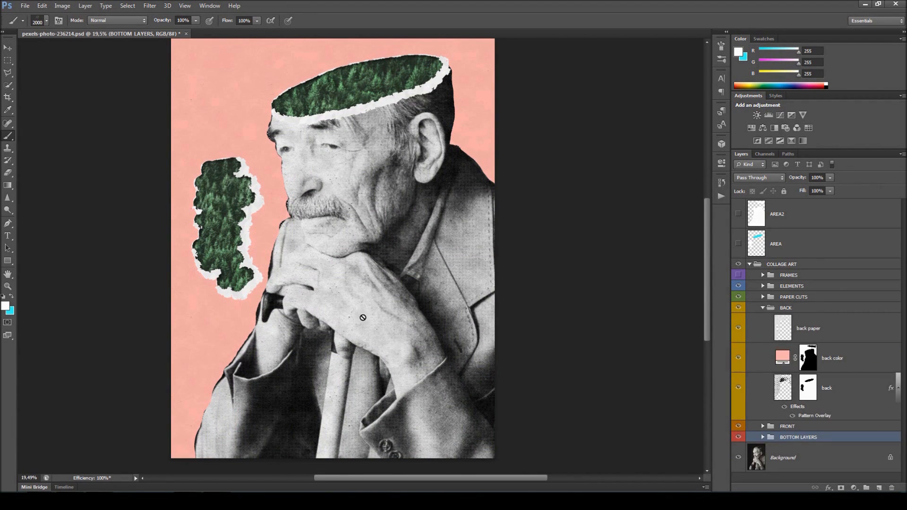
{"action": "scroll", "coordinate": [708, 319], "scroll_direction": "down", "scroll_amount": 2}
{"action": "scroll", "coordinate": [709, 322], "scroll_direction": "down", "scroll_amount": 1}
{"action": "left_click", "coordinate": [740, 388]}
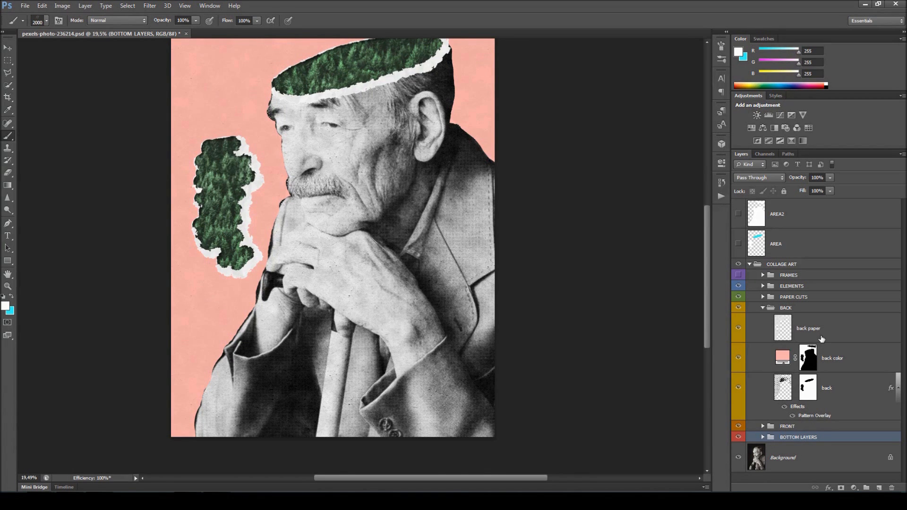
{"action": "left_click", "coordinate": [739, 358]}
{"action": "scroll", "coordinate": [706, 319], "scroll_direction": "up", "scroll_amount": 3}
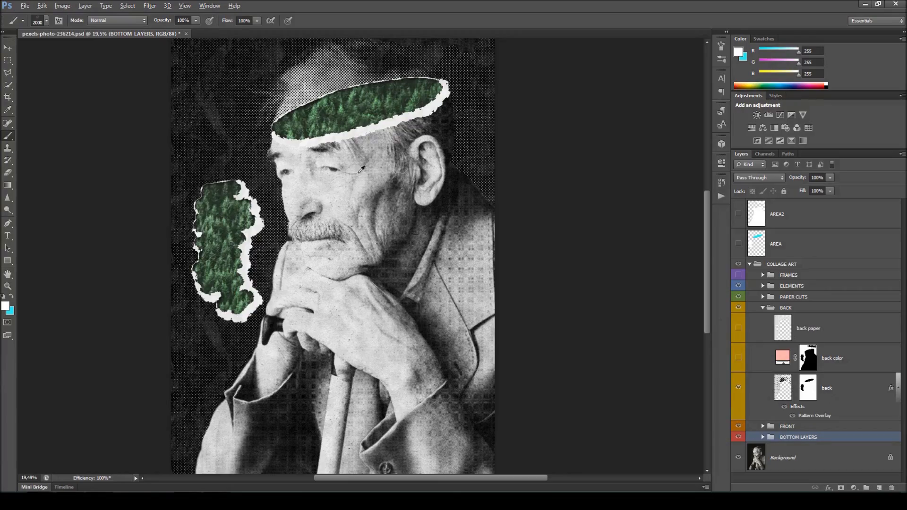
{"action": "scroll", "coordinate": [317, 121], "scroll_direction": "up", "scroll_amount": 5}
{"action": "left_click_drag", "start_coordinate": [707, 264], "coordinate": [704, 236]}
{"action": "scroll", "coordinate": [704, 236], "scroll_direction": "up", "scroll_amount": 1}
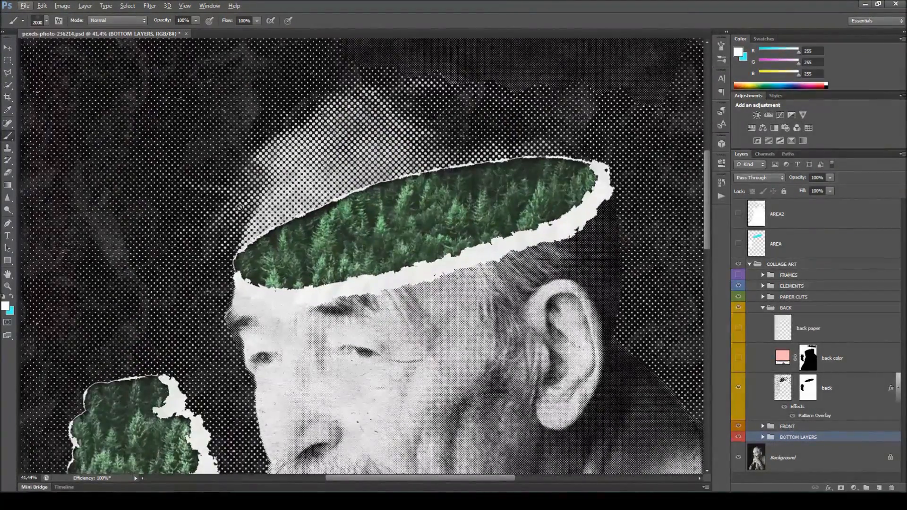
{"action": "scroll", "coordinate": [387, 258], "scroll_direction": "down", "scroll_amount": 3}
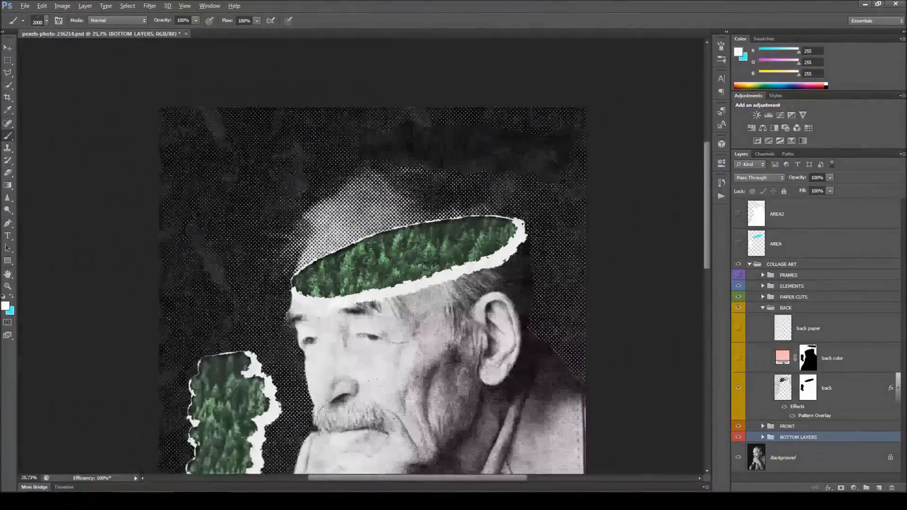
{"action": "left_click_drag", "start_coordinate": [701, 249], "coordinate": [585, 291]}
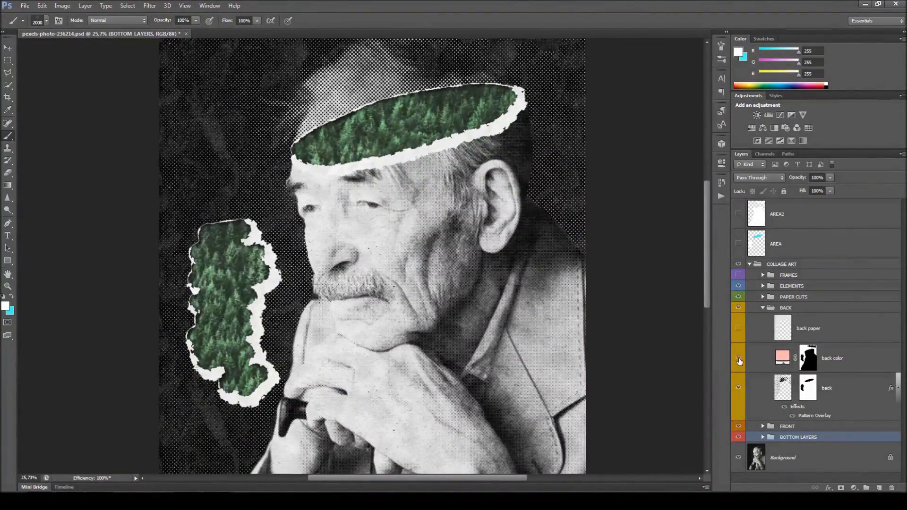
Show the back color and back paper layers again, comparing the background with and without the paper texture
{"action": "left_click", "coordinate": [738, 358]}
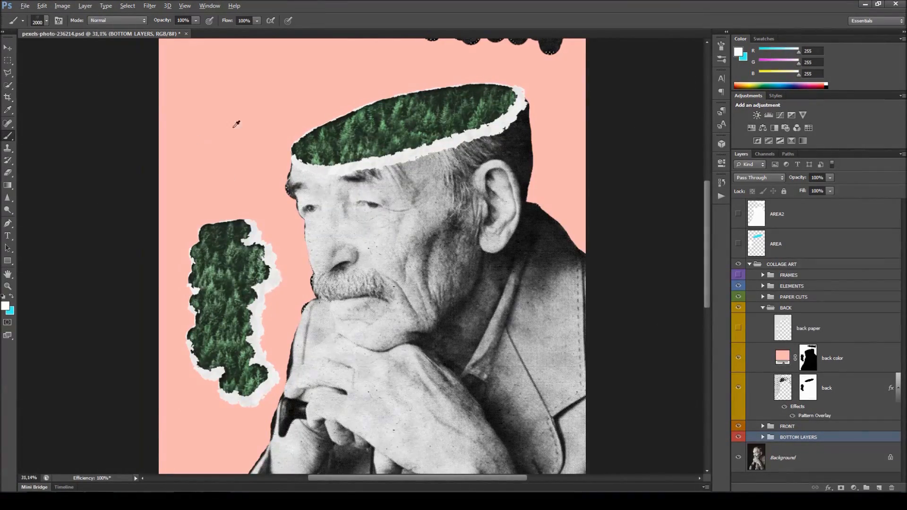
{"action": "scroll", "coordinate": [276, 134], "scroll_direction": "up", "scroll_amount": 1}
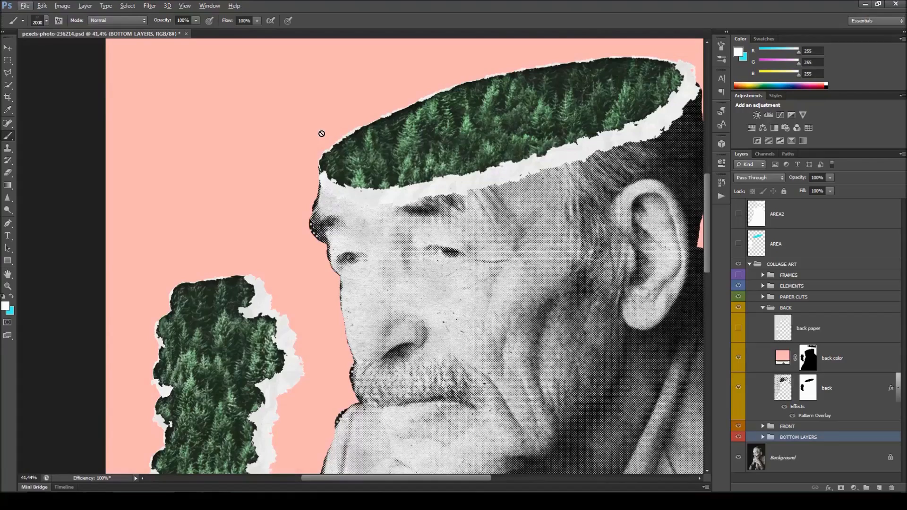
{"action": "left_click", "coordinate": [739, 330]}
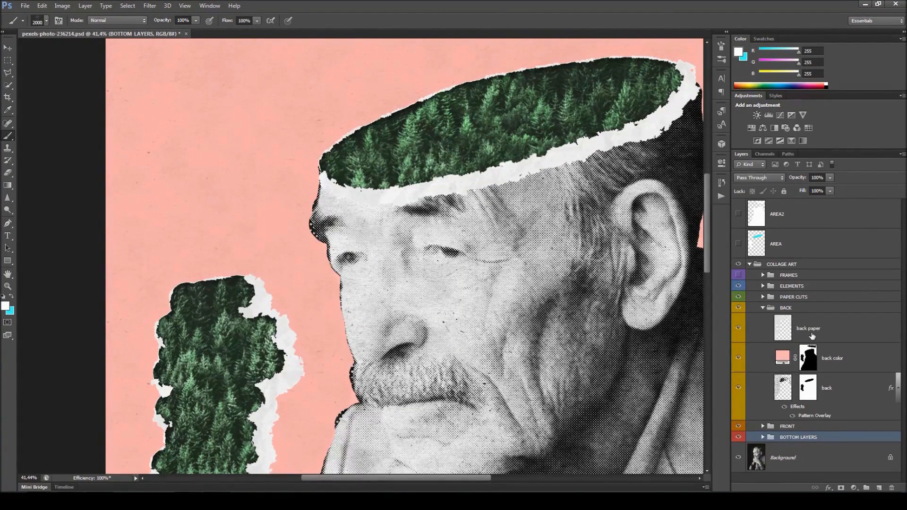
{"action": "left_click", "coordinate": [739, 330]}
{"action": "left_click", "coordinate": [739, 330]}
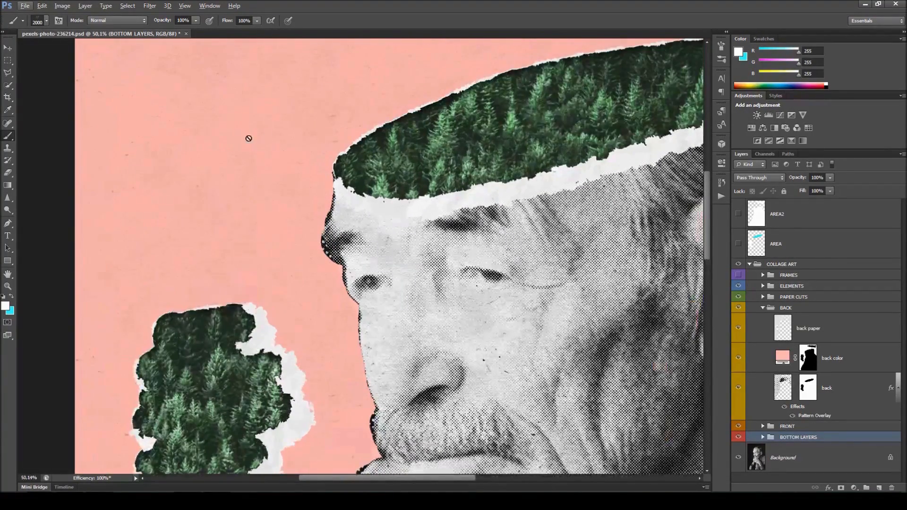
Change the back color fill to a bright cyan, about #46daeb
{"action": "double_click", "coordinate": [783, 358]}
{"action": "left_click", "coordinate": [676, 97]}
{"action": "mouse_move", "coordinate": [681, 103]}
{"action": "left_mouse_down"}
{"action": "mouse_move", "coordinate": [660, 115]}
{"action": "mouse_move", "coordinate": [696, 95]}
{"action": "left_mouse_up"}
{"action": "left_click", "coordinate": [745, 154]}
{"action": "left_click_drag", "start_coordinate": [746, 156], "coordinate": [743, 150]}
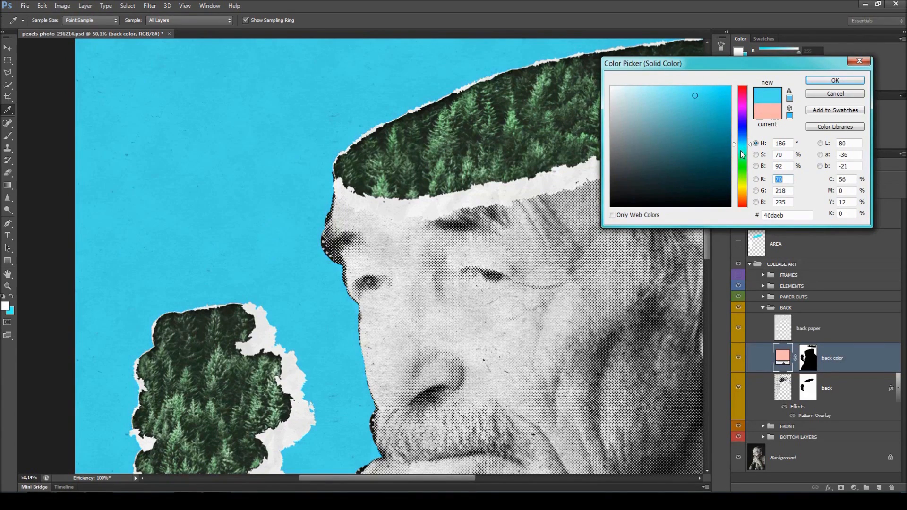
{"action": "left_click", "coordinate": [833, 81]}
{"action": "key", "text": "b"}
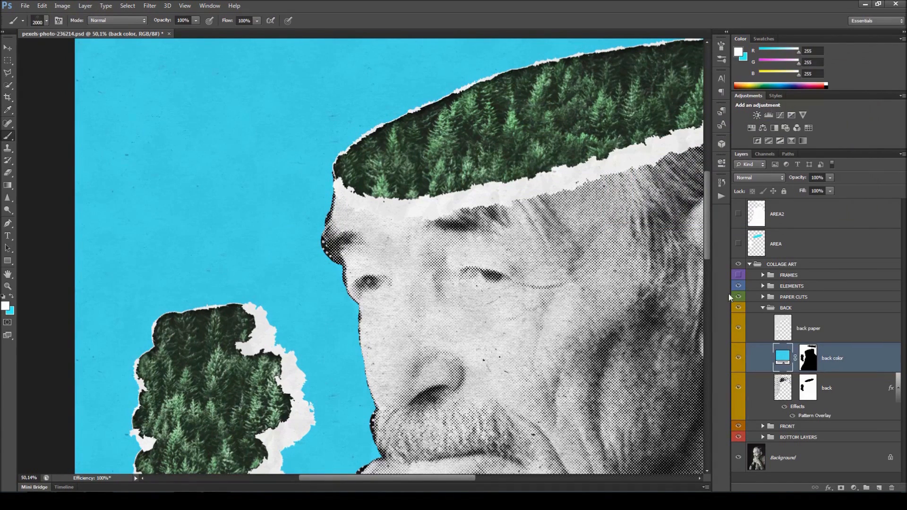
Collapse BACK, expand the ELEMENTS group and make the element12 circle layer visible
{"action": "left_click", "coordinate": [764, 308]}
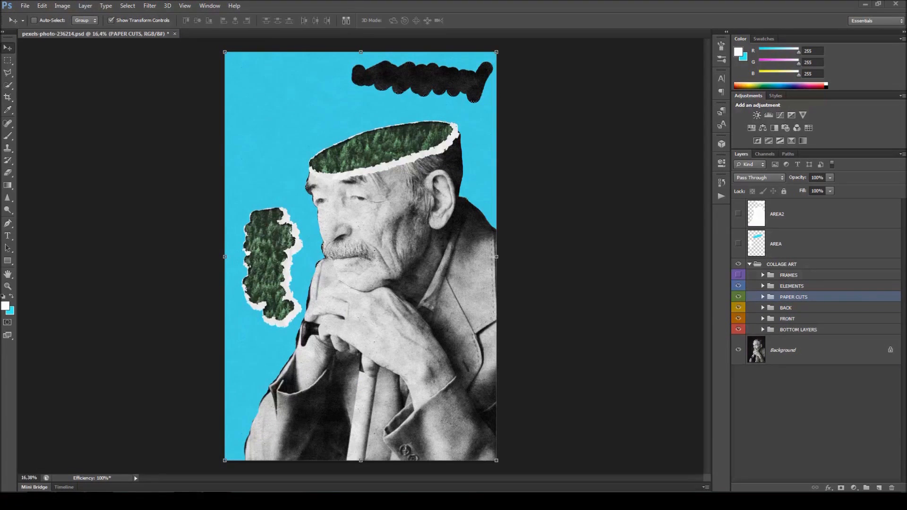
{"action": "left_click", "coordinate": [792, 287]}
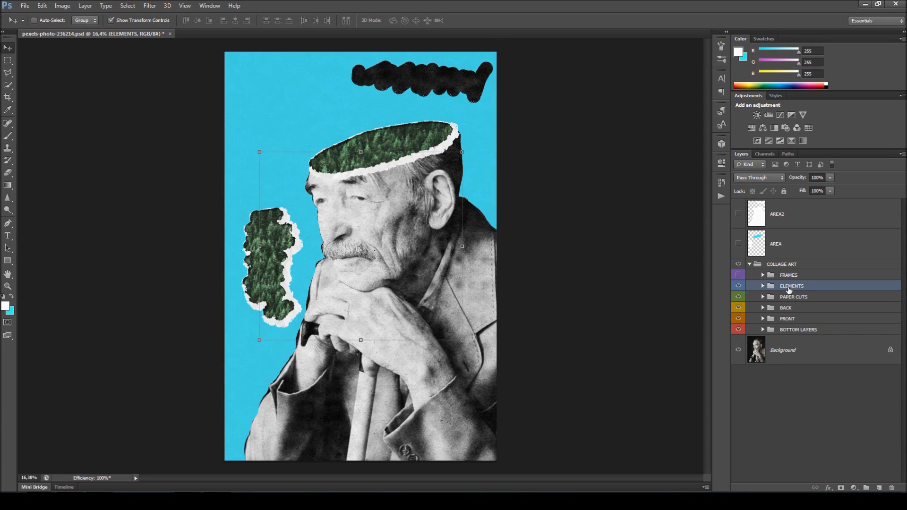
{"action": "left_click", "coordinate": [763, 289]}
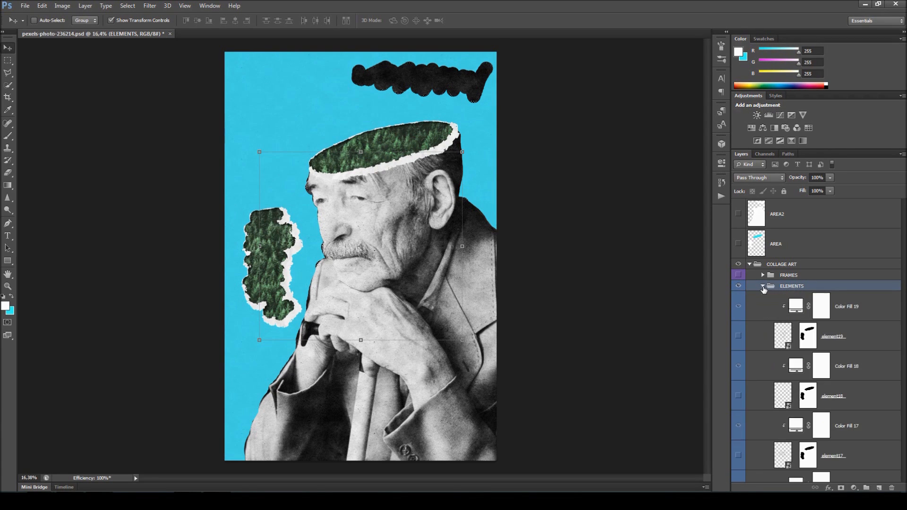
{"action": "scroll", "coordinate": [904, 350], "scroll_direction": "down", "scroll_amount": 5}
{"action": "scroll", "coordinate": [905, 351], "scroll_direction": "down", "scroll_amount": 2}
{"action": "scroll", "coordinate": [904, 350], "scroll_direction": "up", "scroll_amount": 8}
{"action": "scroll", "coordinate": [904, 342], "scroll_direction": "down", "scroll_amount": 4}
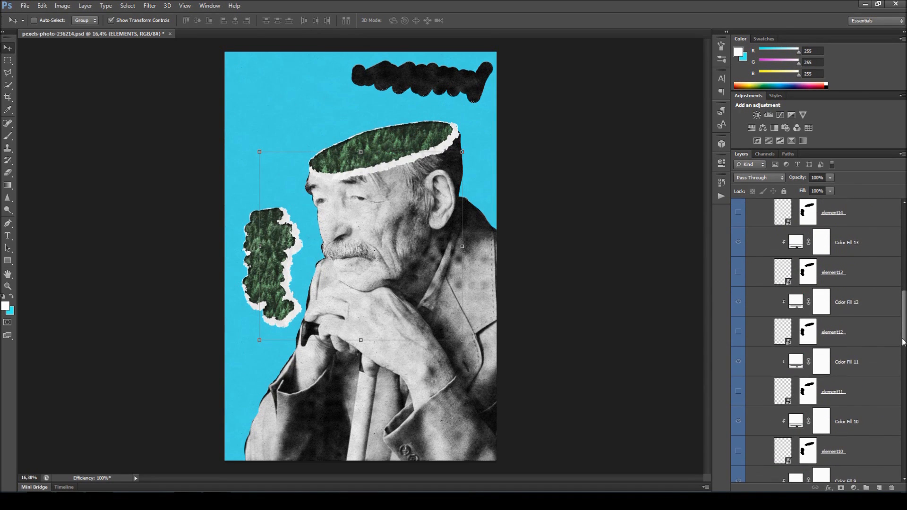
{"action": "left_click", "coordinate": [868, 336]}
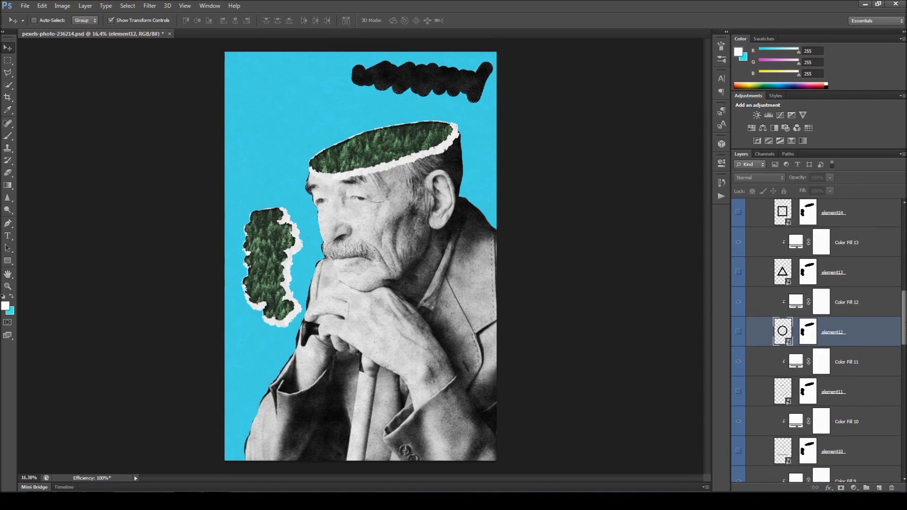
{"action": "left_click_drag", "start_coordinate": [905, 324], "coordinate": [905, 325]}
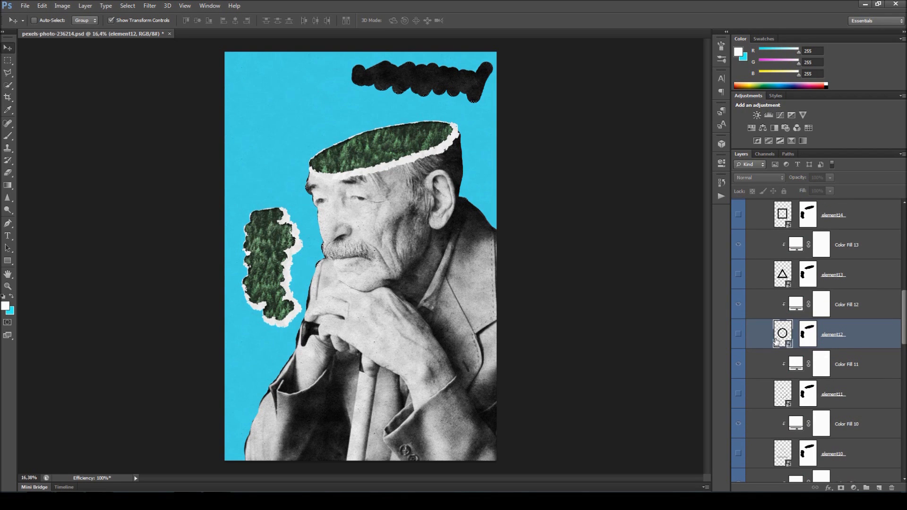
{"action": "left_click", "coordinate": [739, 335]}
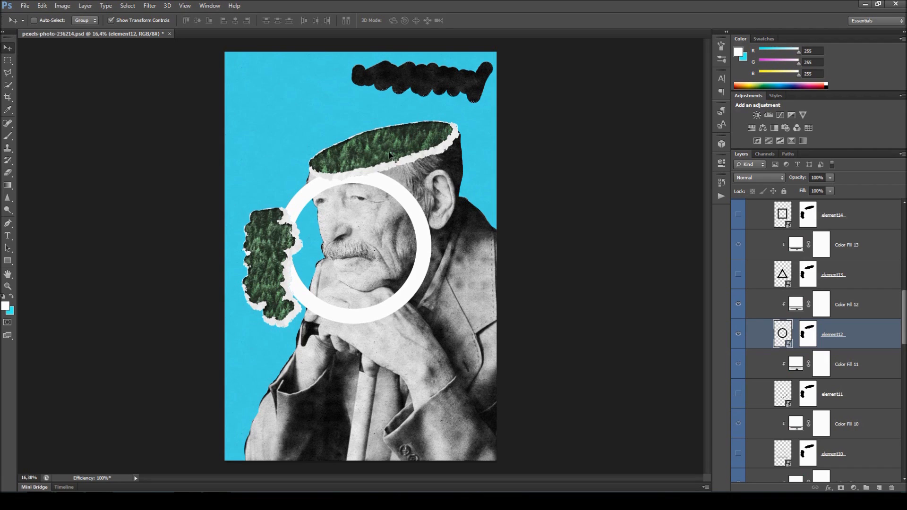
Disable the layer mask on element12 so the ring also covers the paper cut
{"action": "left_click", "coordinate": [808, 336]}
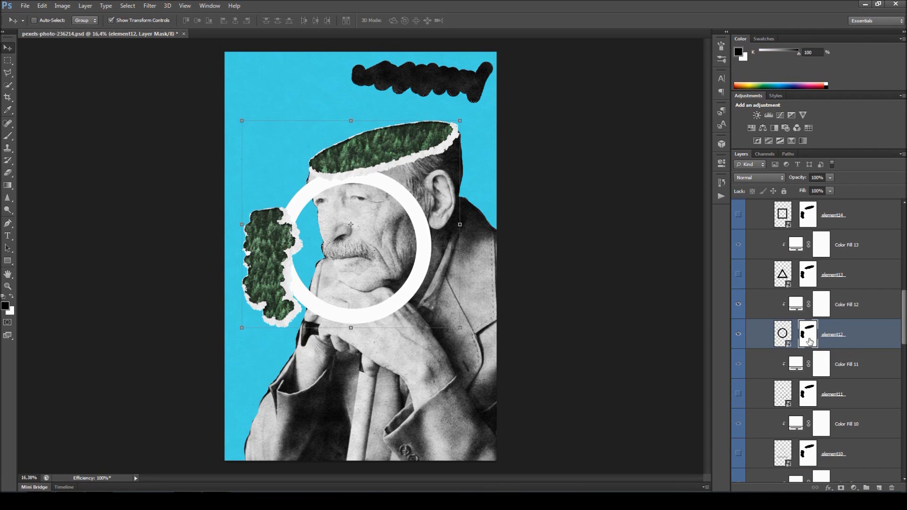
{"action": "right_click", "coordinate": [811, 341]}
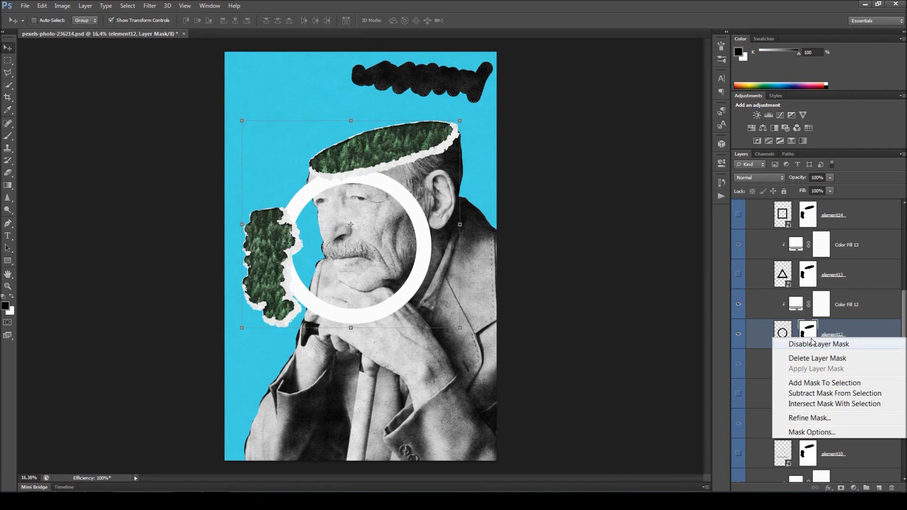
{"action": "left_click", "coordinate": [818, 345]}
{"action": "left_click_drag", "start_coordinate": [431, 252], "coordinate": [453, 239]}
Move the element12 ring down over the man's hands and transform it into a smaller, flattened ellipse
{"action": "left_click", "coordinate": [784, 337]}
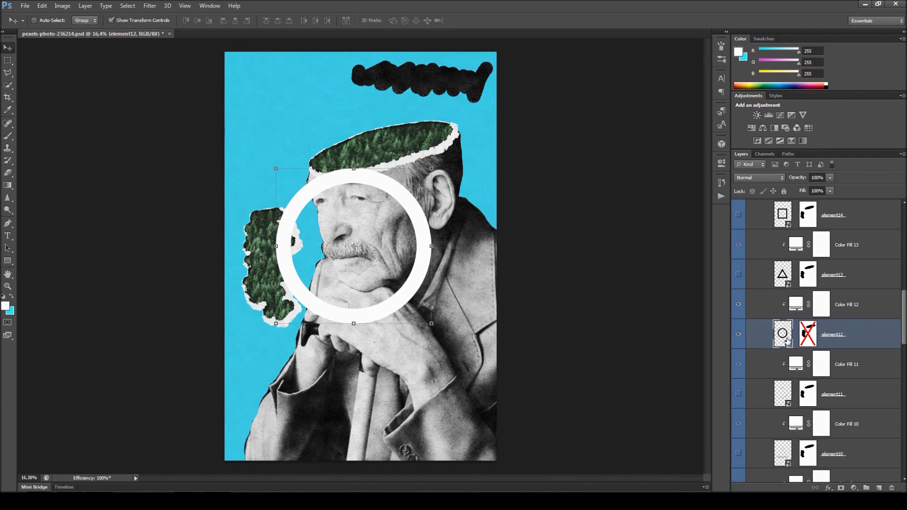
{"action": "left_click_drag", "start_coordinate": [416, 228], "coordinate": [446, 266]}
{"action": "left_click_drag", "start_coordinate": [465, 370], "coordinate": [421, 388]}
{"action": "key", "text": "Return"}
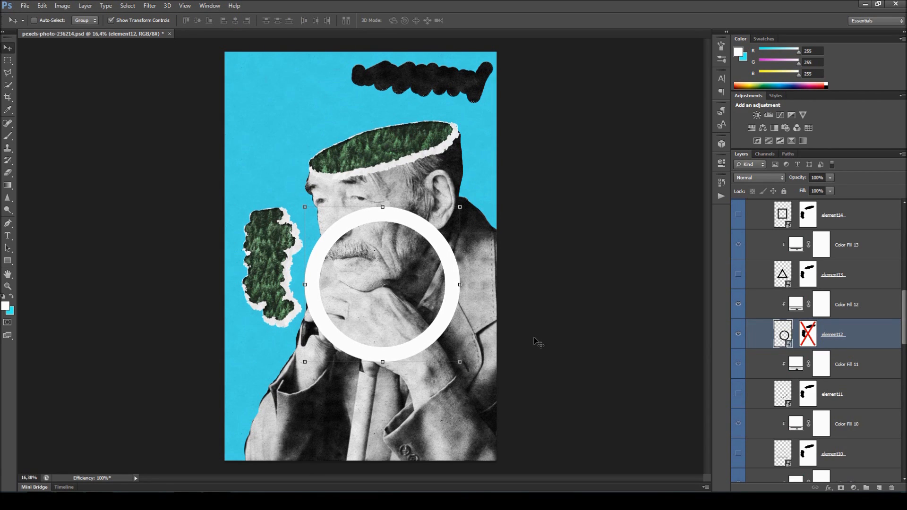
{"action": "left_click_drag", "start_coordinate": [383, 206], "coordinate": [383, 240]}
{"action": "left_click_drag", "start_coordinate": [461, 233], "coordinate": [429, 259]}
{"action": "key", "text": "Return"}
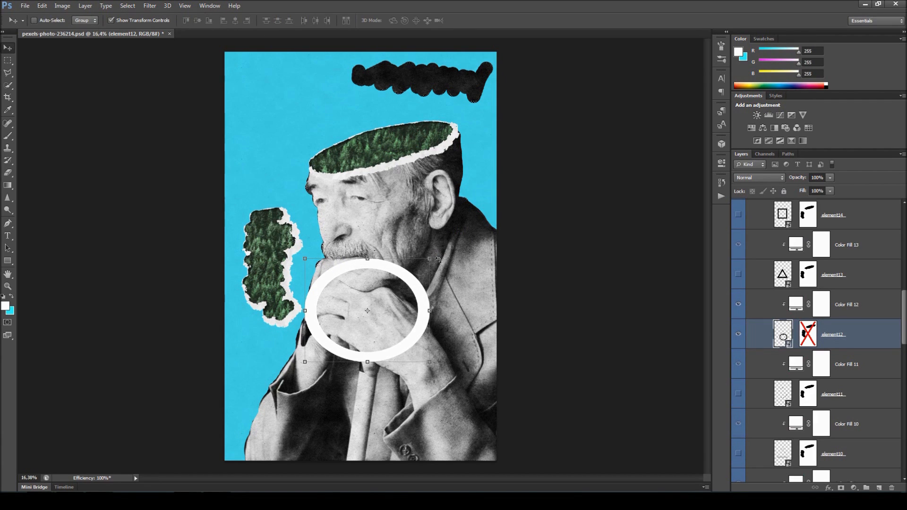
Change the Color Fill 12 layer clipped to the element12 ring to a light salmon pink
{"action": "left_click", "coordinate": [799, 306]}
{"action": "double_click", "coordinate": [798, 306]}
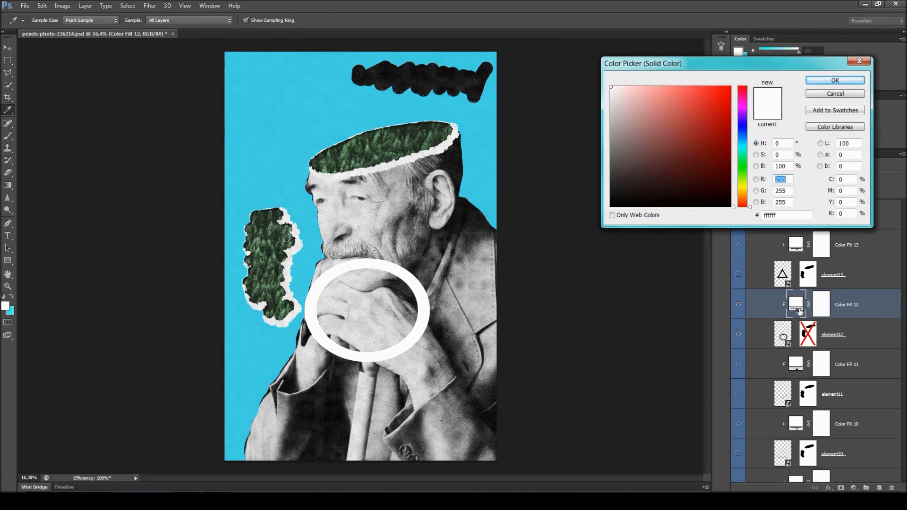
{"action": "left_click_drag", "start_coordinate": [772, 64], "coordinate": [660, 65]}
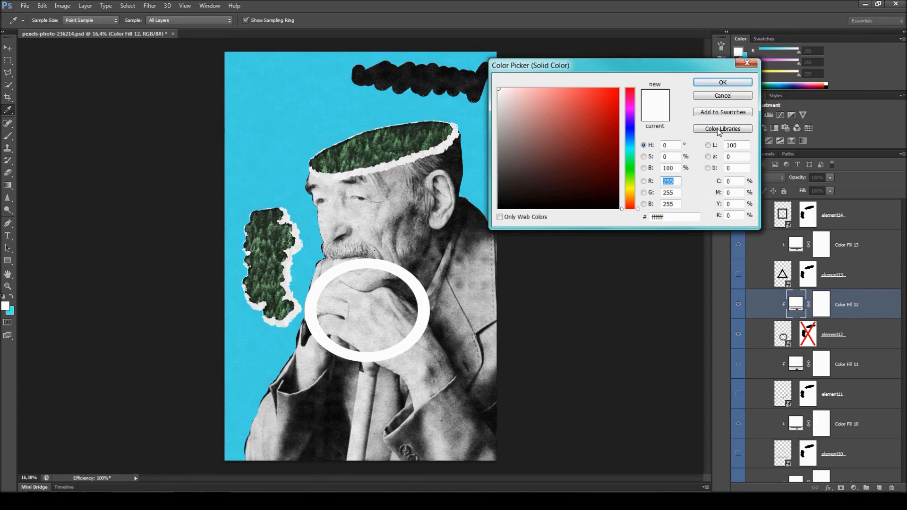
{"action": "left_click_drag", "start_coordinate": [672, 82], "coordinate": [621, 86]}
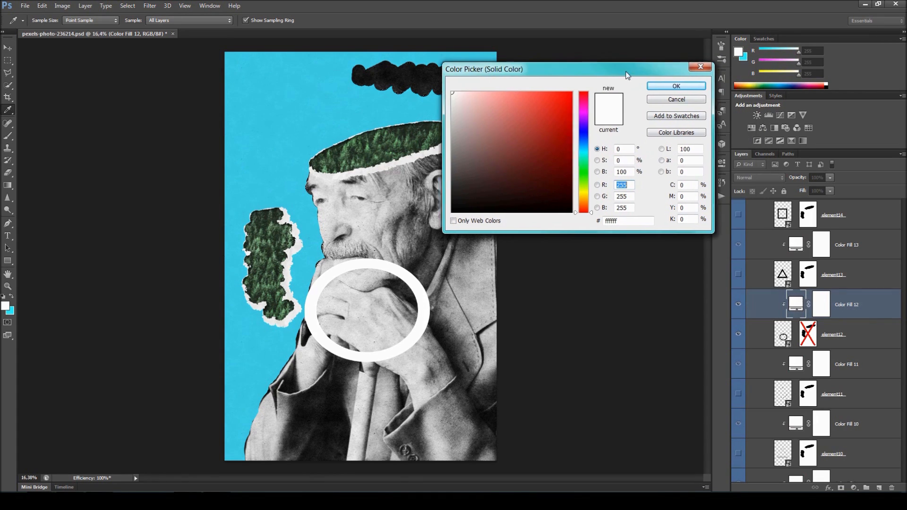
{"action": "mouse_move", "coordinate": [509, 121]}
{"action": "left_mouse_down"}
{"action": "mouse_move", "coordinate": [510, 100]}
{"action": "mouse_move", "coordinate": [520, 98]}
{"action": "mouse_move", "coordinate": [504, 98]}
{"action": "left_mouse_up"}
{"action": "left_click", "coordinate": [671, 86]}
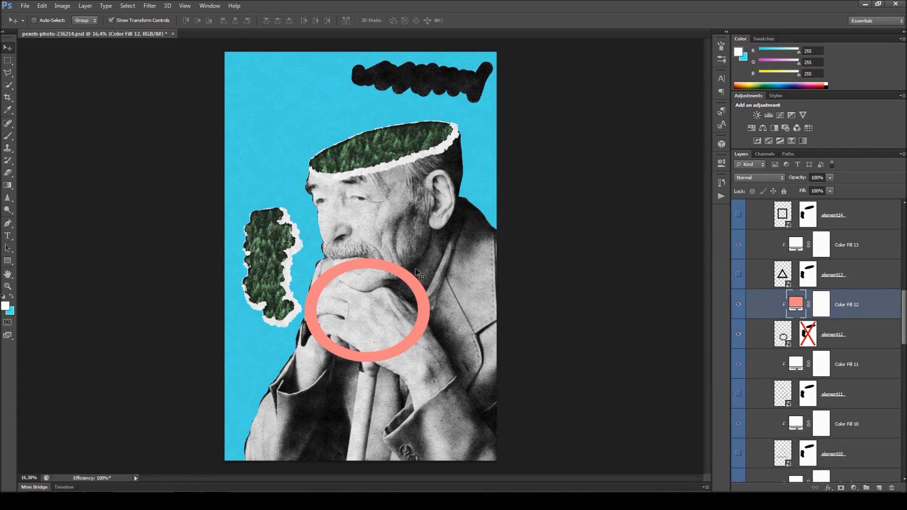
Make the element15 thin diagonal line visible and move it down across the man's hands
{"action": "left_click", "coordinate": [775, 326]}
{"action": "scroll", "coordinate": [841, 303], "scroll_direction": "up", "scroll_amount": 4}
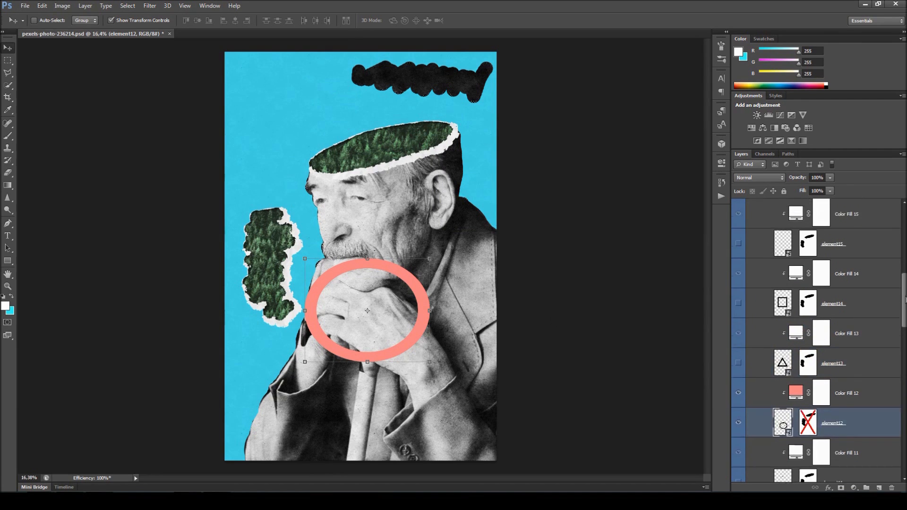
{"action": "left_click", "coordinate": [739, 282]}
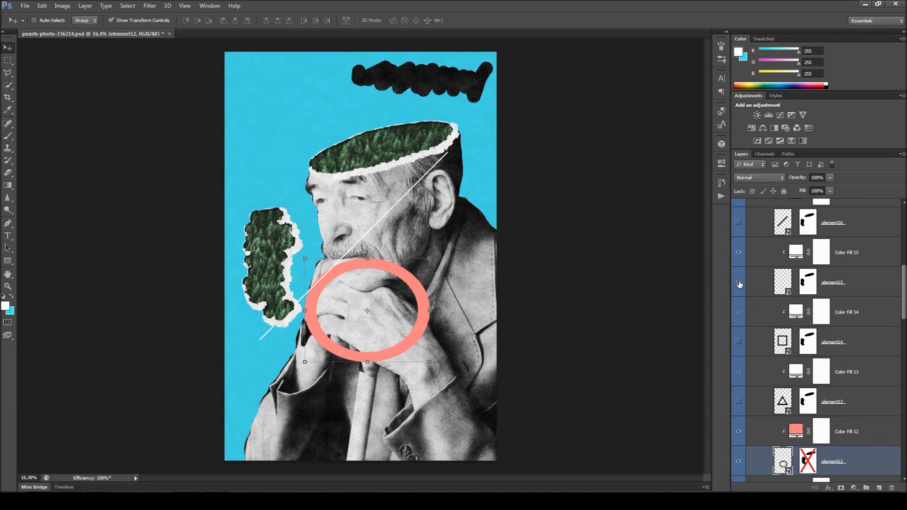
{"action": "left_click", "coordinate": [783, 290]}
{"action": "left_click_drag", "start_coordinate": [400, 214], "coordinate": [411, 309]}
Make the element16 thick diagonal line visible and move it down over the man's coat, past the canvas's right edge
{"action": "scroll", "coordinate": [904, 296], "scroll_direction": "up", "scroll_amount": 2}
{"action": "left_click", "coordinate": [738, 287]}
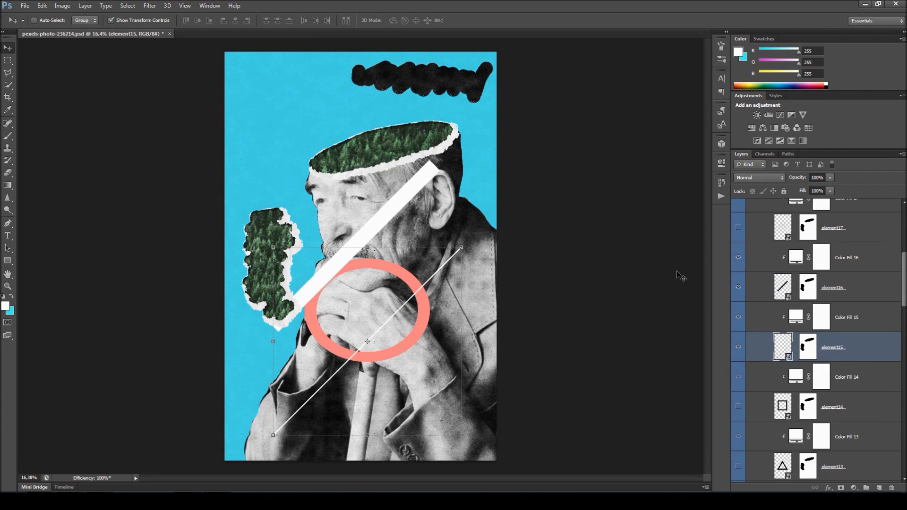
{"action": "left_click", "coordinate": [773, 289]}
{"action": "left_click_drag", "start_coordinate": [415, 189], "coordinate": [496, 240]}
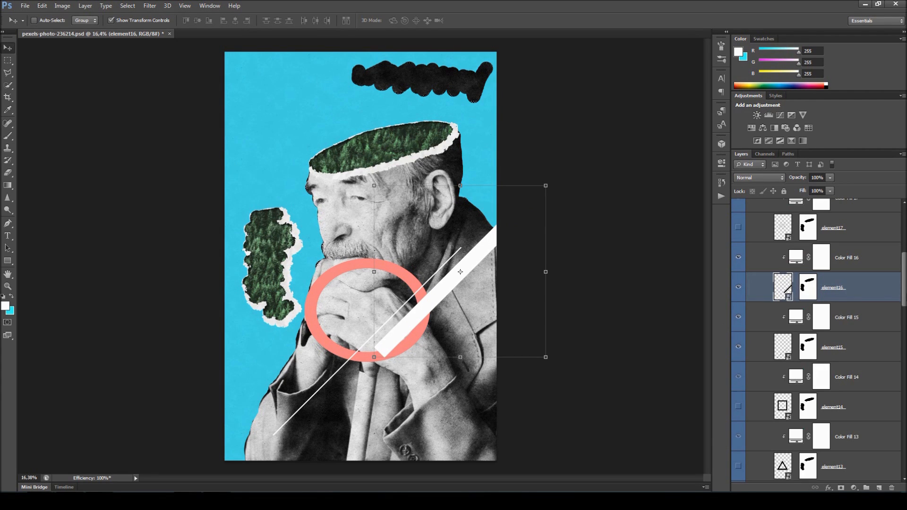
Preview the element17 and element14 layers by switching each one's visibility on and back off
{"action": "scroll", "coordinate": [803, 307], "scroll_direction": "up", "scroll_amount": 3}
{"action": "left_click", "coordinate": [782, 321]}
{"action": "left_click", "coordinate": [739, 322]}
{"action": "left_click", "coordinate": [738, 322]}
{"action": "left_click_drag", "start_coordinate": [905, 279], "coordinate": [905, 308]}
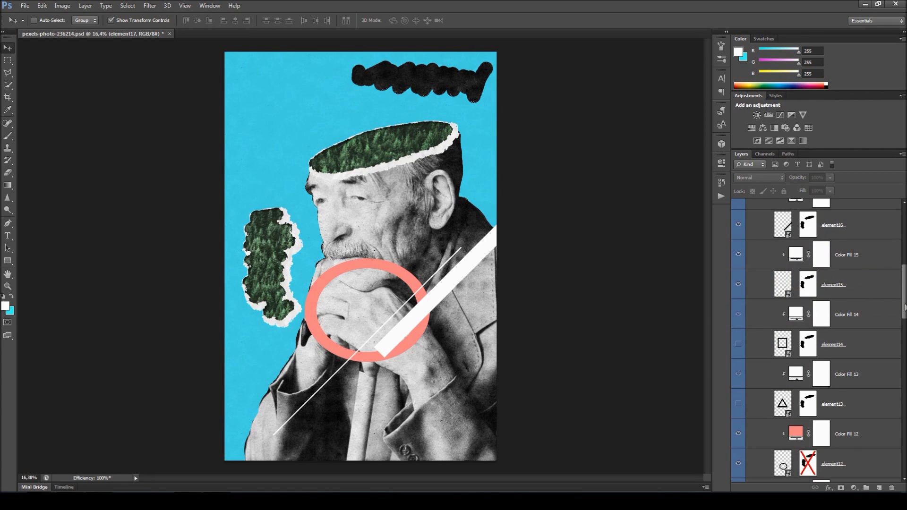
{"action": "left_click", "coordinate": [738, 346]}
{"action": "left_click", "coordinate": [739, 345]}
{"action": "scroll", "coordinate": [740, 348], "scroll_direction": "down", "scroll_amount": 5}
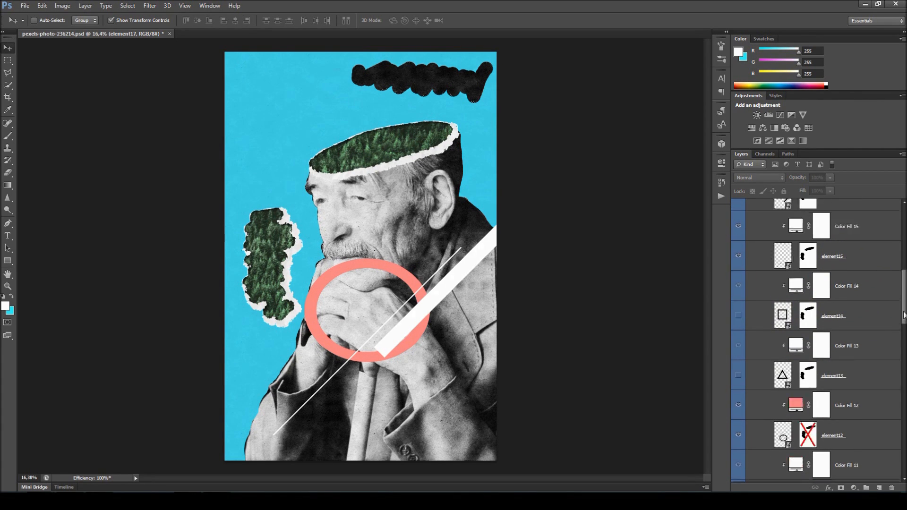
Make the element11 thin circle visible and move it down around the man's hands
{"action": "scroll", "coordinate": [740, 347], "scroll_direction": "down", "scroll_amount": 1}
{"action": "left_click", "coordinate": [739, 353]}
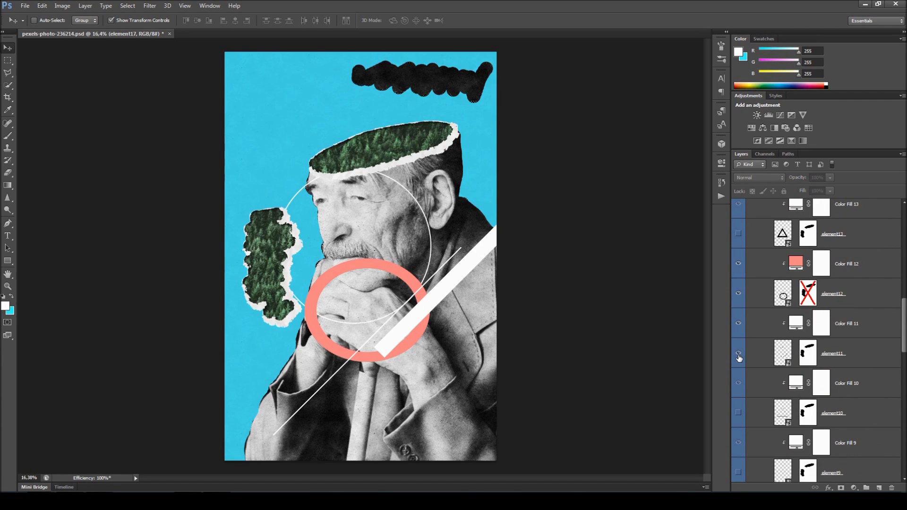
{"action": "left_click", "coordinate": [783, 356]}
{"action": "left_click_drag", "start_coordinate": [418, 237], "coordinate": [433, 308]}
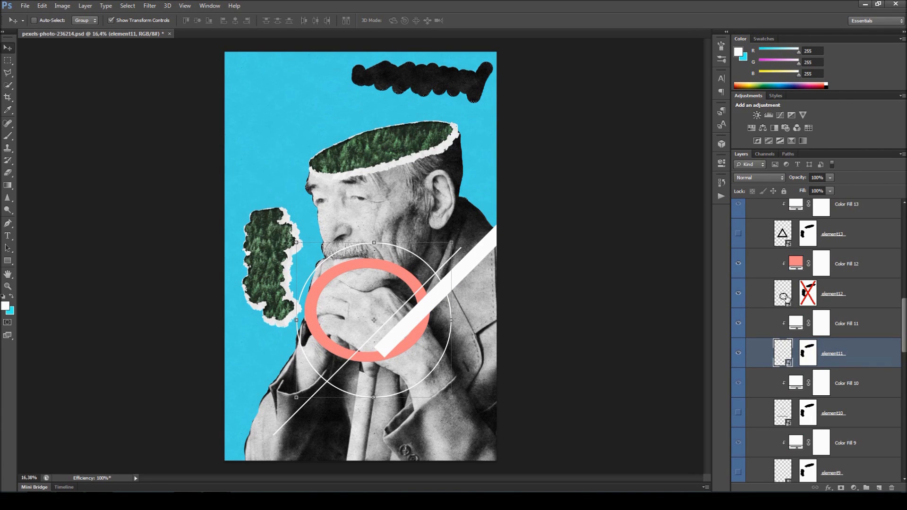
Hide the element12 ring and select the element11 circle layer
{"action": "left_click", "coordinate": [792, 299]}
{"action": "left_click", "coordinate": [739, 295]}
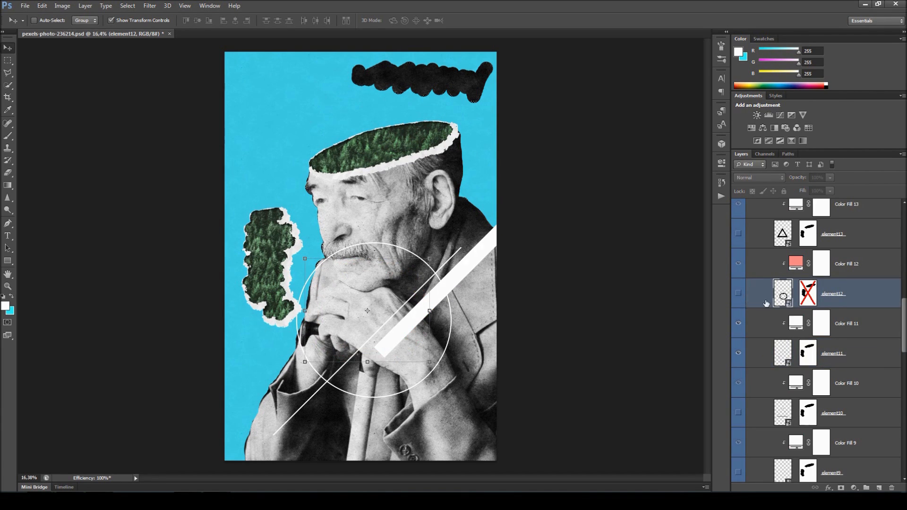
{"action": "left_click_drag", "start_coordinate": [906, 325], "coordinate": [906, 332]}
{"action": "left_click", "coordinate": [781, 326]}
{"action": "left_click", "coordinate": [783, 375]}
{"action": "left_click", "coordinate": [784, 321]}
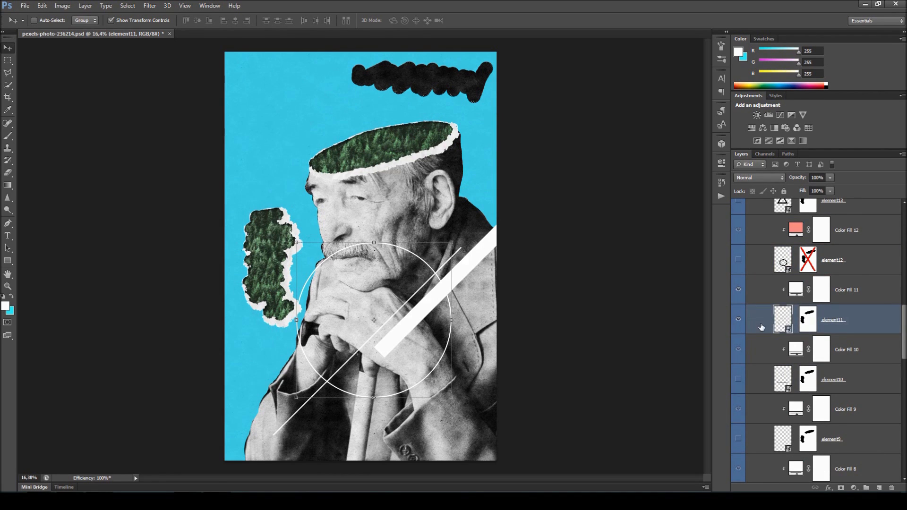
Change the Color Fill 11 layer of the thin circle to a pinkish red, about #ee5075
{"action": "double_click", "coordinate": [797, 289]}
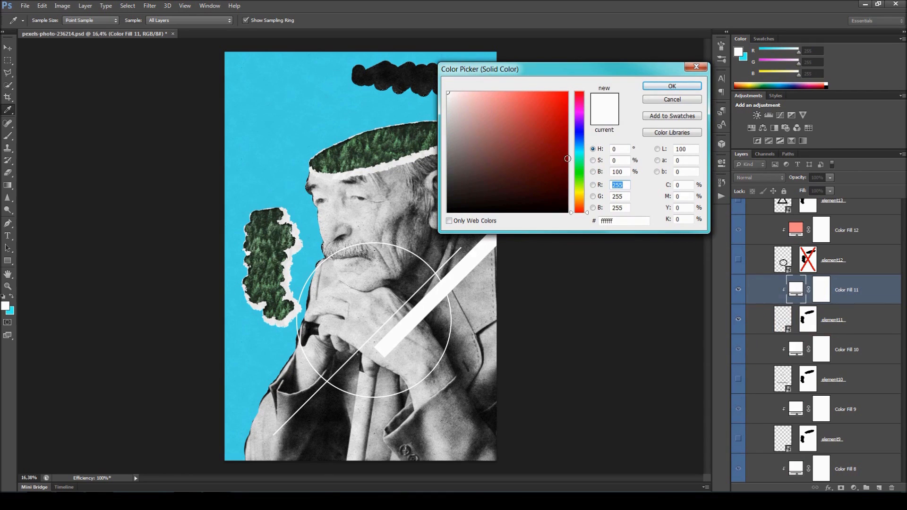
{"action": "left_click", "coordinate": [581, 161]}
{"action": "left_click", "coordinate": [546, 118]}
{"action": "left_click", "coordinate": [537, 107]}
{"action": "left_click", "coordinate": [523, 113]}
{"action": "left_click", "coordinate": [504, 109]}
{"action": "left_click", "coordinate": [581, 98]}
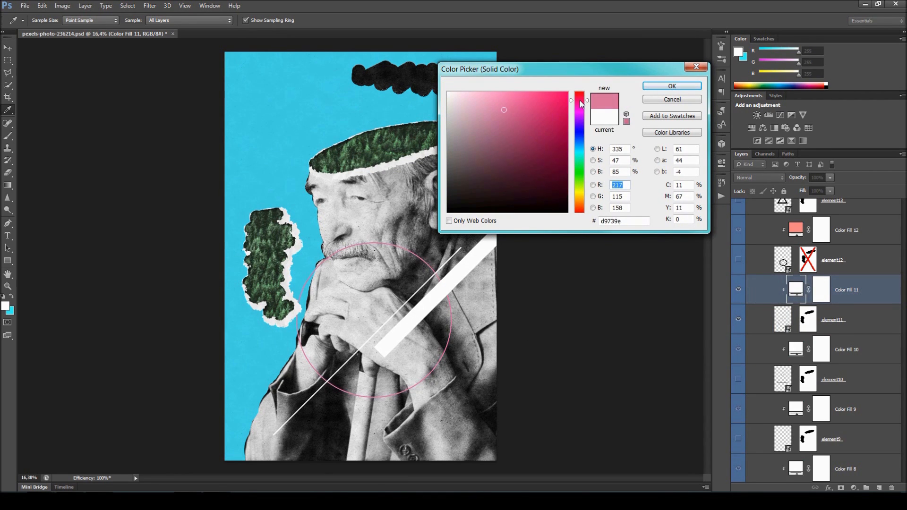
{"action": "left_click_drag", "start_coordinate": [500, 129], "coordinate": [528, 100]}
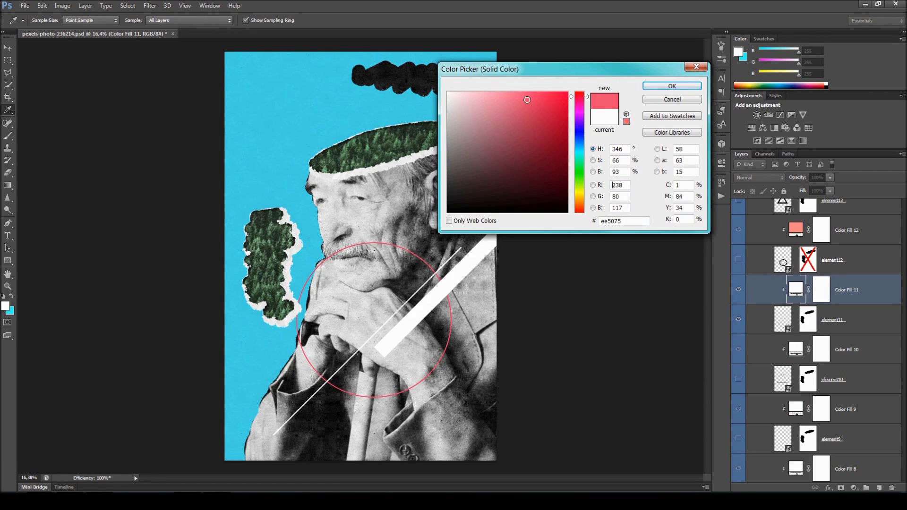
{"action": "left_click", "coordinate": [658, 88]}
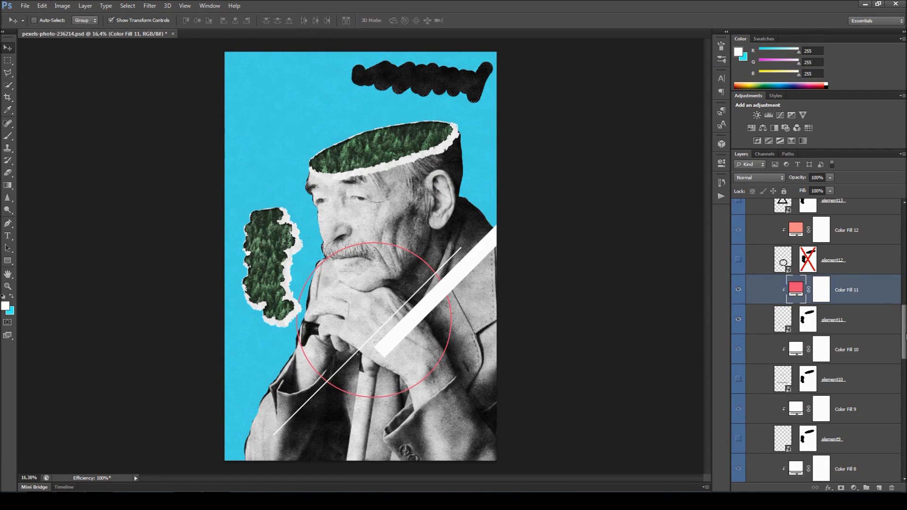
Collapse the ELEMENTS group, then make the FRAMES group visible and expand it
{"action": "scroll", "coordinate": [817, 340], "scroll_direction": "up", "scroll_amount": 10}
{"action": "scroll", "coordinate": [818, 340], "scroll_direction": "up", "scroll_amount": 3}
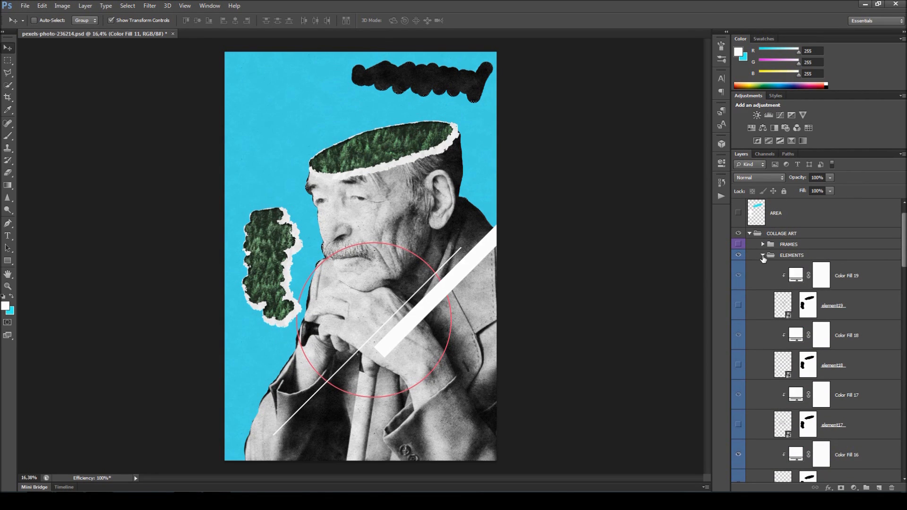
{"action": "left_click", "coordinate": [763, 256]}
{"action": "left_click", "coordinate": [799, 276]}
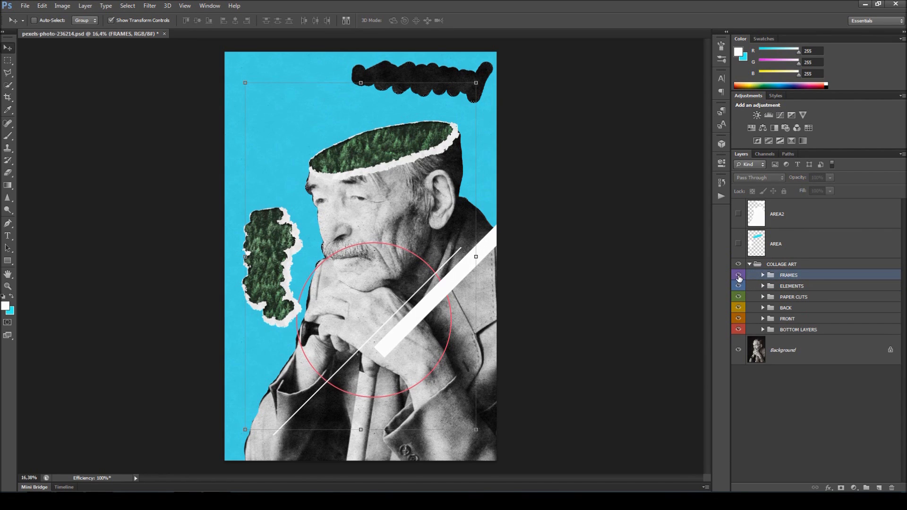
{"action": "left_click", "coordinate": [739, 276]}
{"action": "left_click", "coordinate": [762, 275]}
Change the color gold fill of the golden frame to a warm golden brown, about #a27c22
{"action": "scroll", "coordinate": [764, 278], "scroll_direction": "down", "scroll_amount": 5}
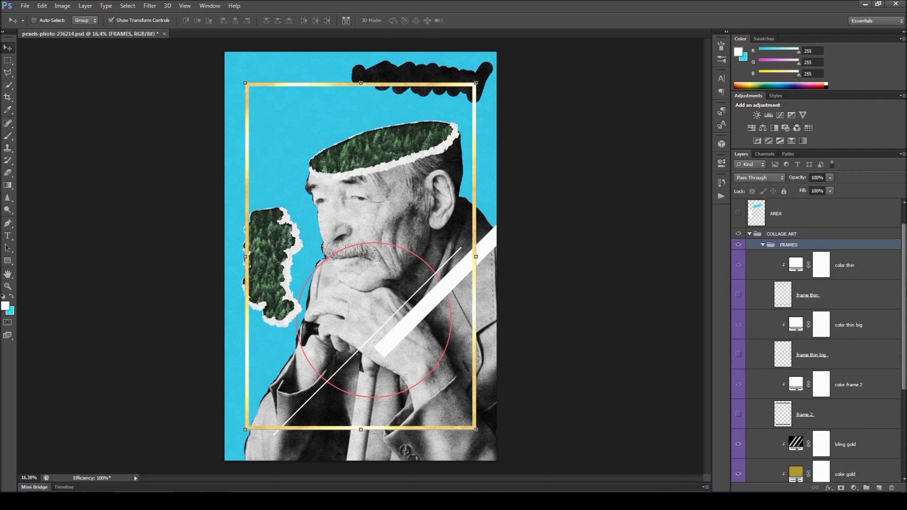
{"action": "scroll", "coordinate": [810, 327], "scroll_direction": "down", "scroll_amount": 2}
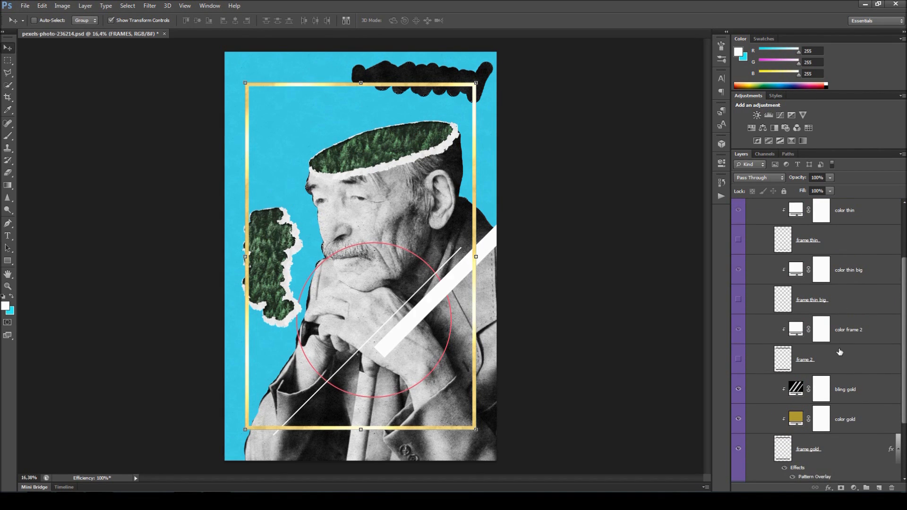
{"action": "scroll", "coordinate": [816, 340], "scroll_direction": "down", "scroll_amount": 2}
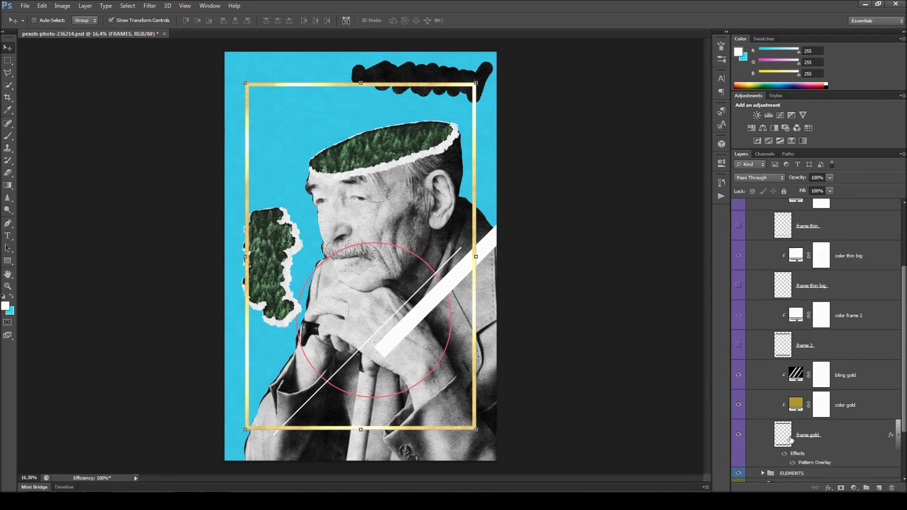
{"action": "scroll", "coordinate": [905, 406], "scroll_direction": "down", "scroll_amount": 1}
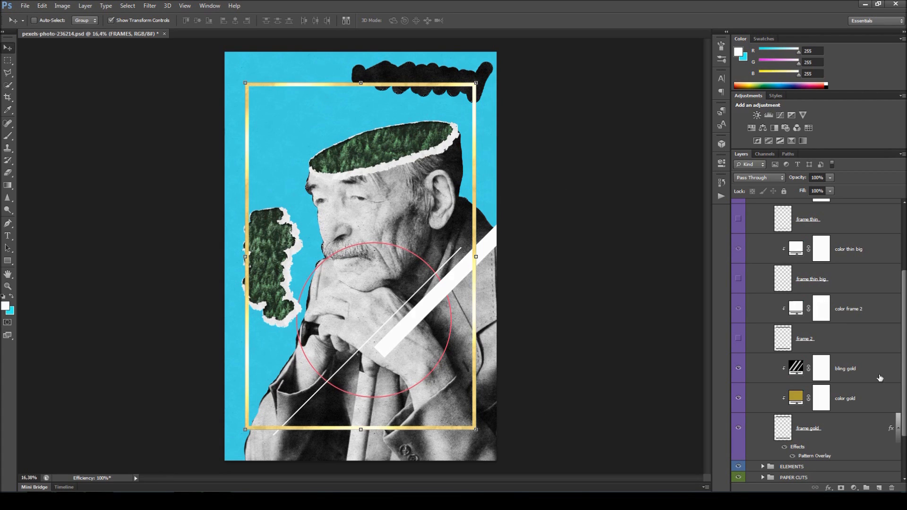
{"action": "double_click", "coordinate": [795, 398]}
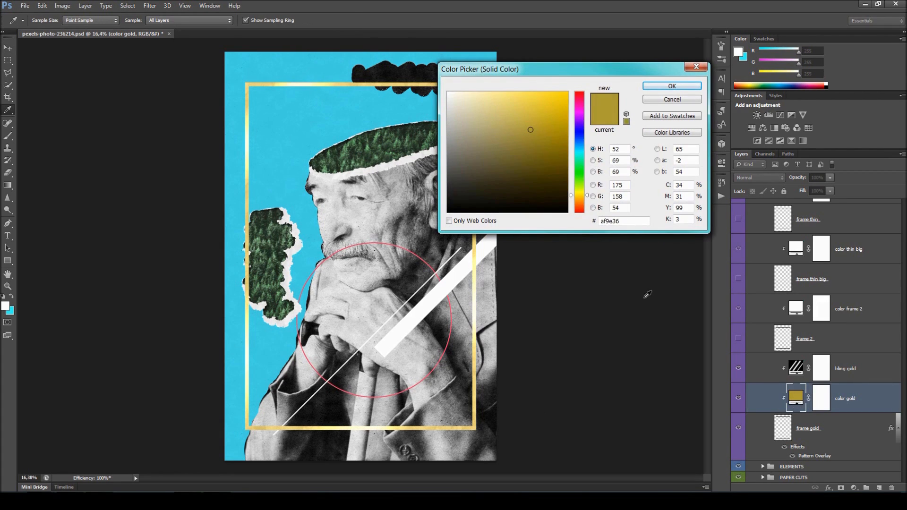
{"action": "left_click", "coordinate": [545, 120]}
{"action": "left_click", "coordinate": [517, 107]}
{"action": "left_click", "coordinate": [506, 116]}
{"action": "left_click", "coordinate": [488, 135]}
{"action": "left_click", "coordinate": [518, 152]}
{"action": "left_click", "coordinate": [536, 164]}
{"action": "left_click", "coordinate": [543, 136]}
{"action": "left_click", "coordinate": [580, 165]}
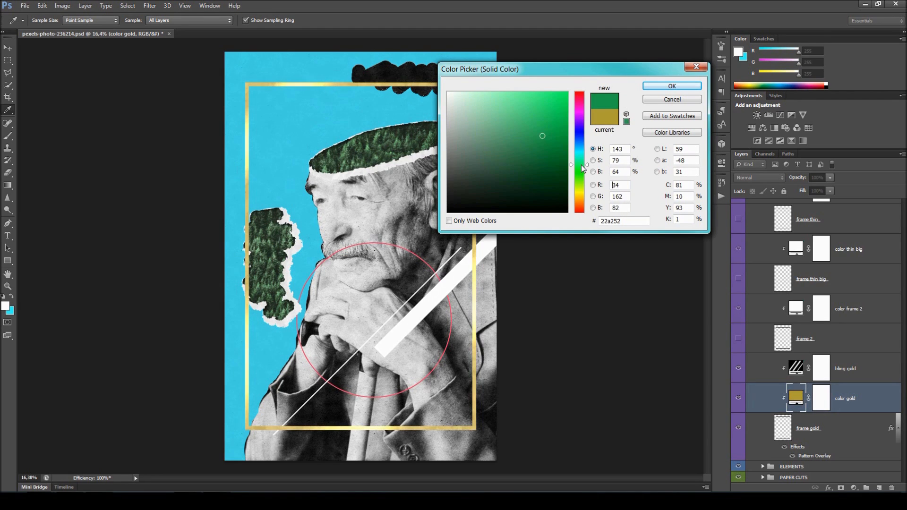
{"action": "left_click_drag", "start_coordinate": [582, 156], "coordinate": [580, 202]}
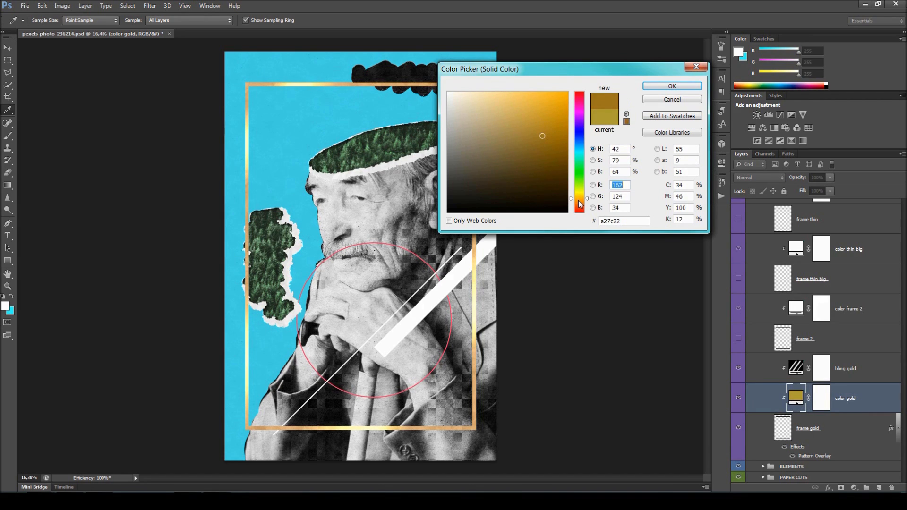
{"action": "left_click", "coordinate": [671, 88]}
Make the frame thin big layer visible and examine its outline around the golden frame up close
{"action": "left_click_drag", "start_coordinate": [906, 415], "coordinate": [906, 387]}
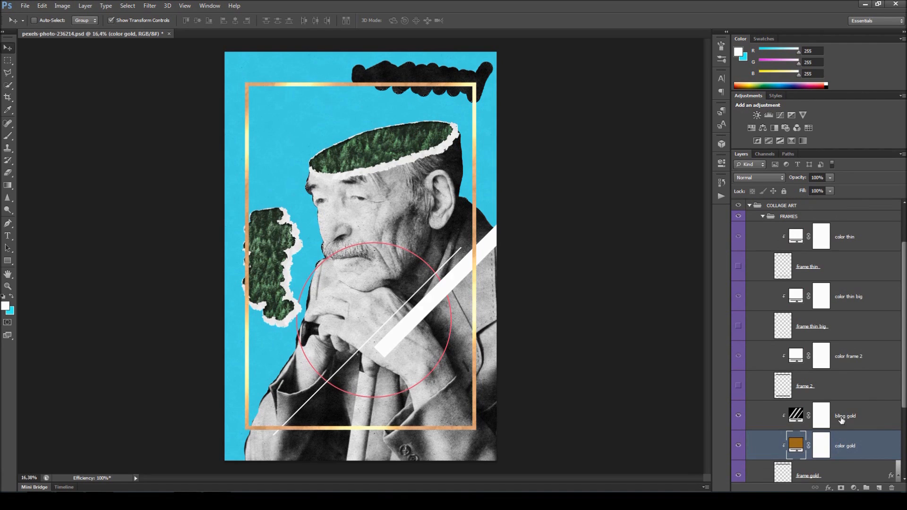
{"action": "scroll", "coordinate": [885, 388], "scroll_direction": "down", "scroll_amount": 1}
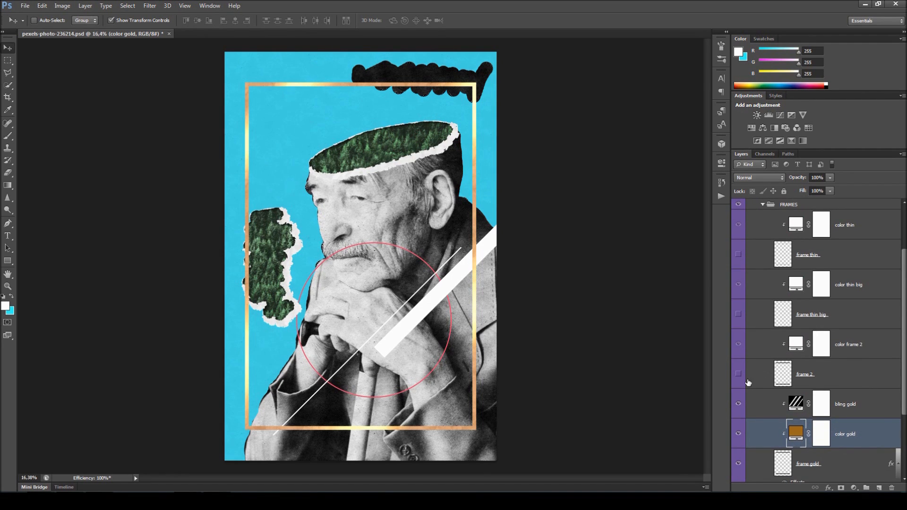
{"action": "left_click", "coordinate": [738, 315]}
{"action": "scroll", "coordinate": [483, 310], "scroll_direction": "up", "scroll_amount": 7}
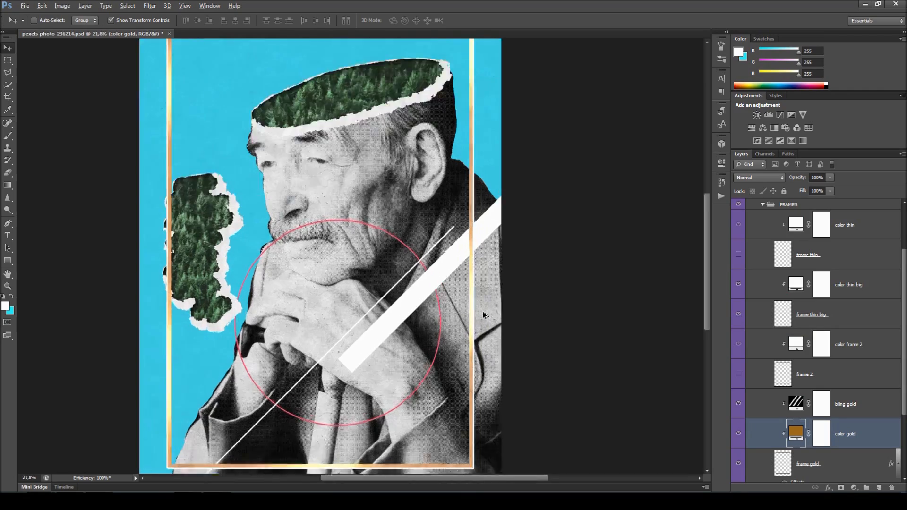
{"action": "scroll", "coordinate": [657, 350], "scroll_direction": "down", "scroll_amount": 5}
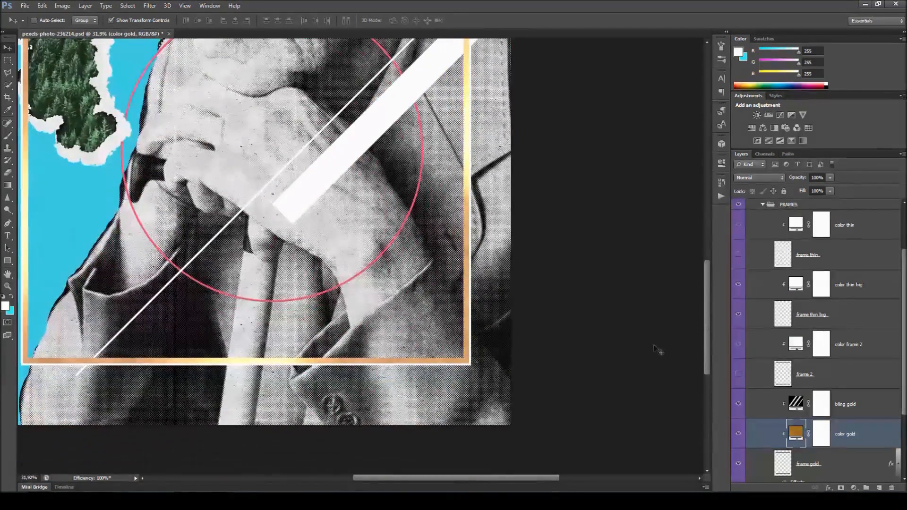
Change the color thin big fill to dark gray #3e3e3e
{"action": "left_click", "coordinate": [795, 349]}
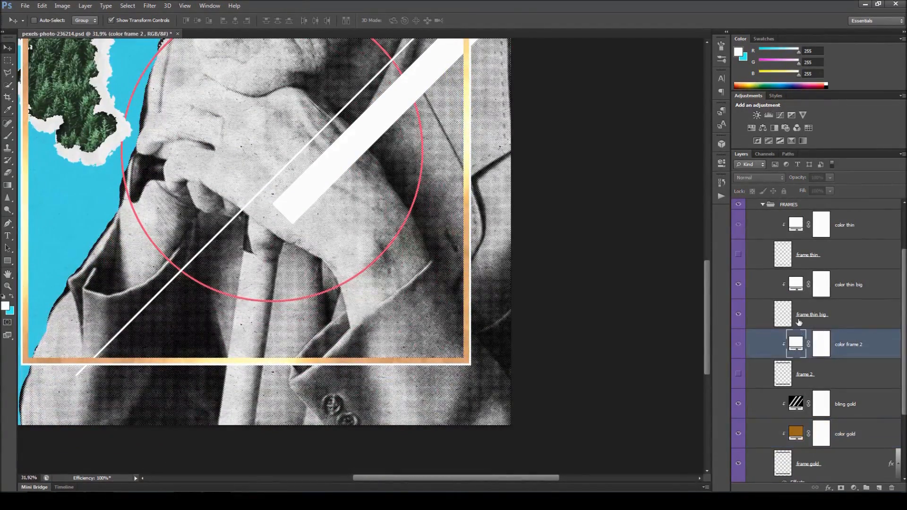
{"action": "double_click", "coordinate": [796, 285]}
{"action": "left_click", "coordinate": [466, 196]}
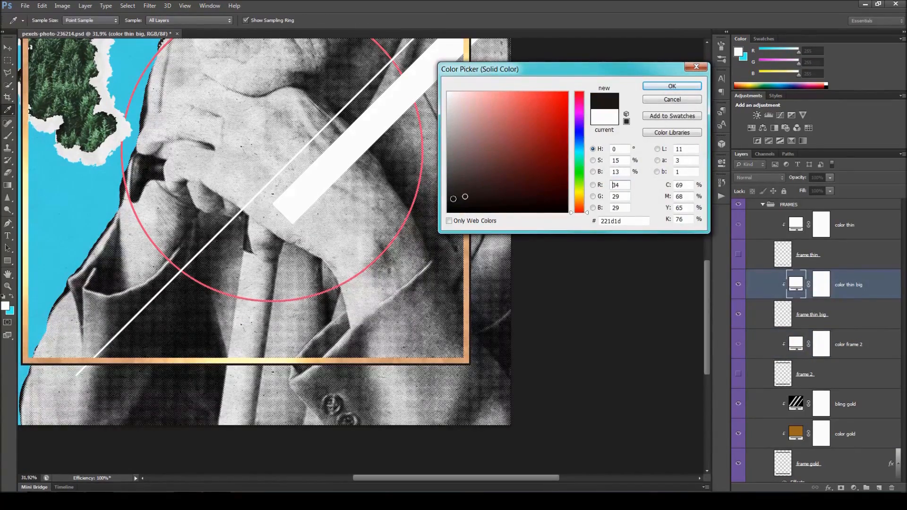
{"action": "left_click", "coordinate": [447, 185]}
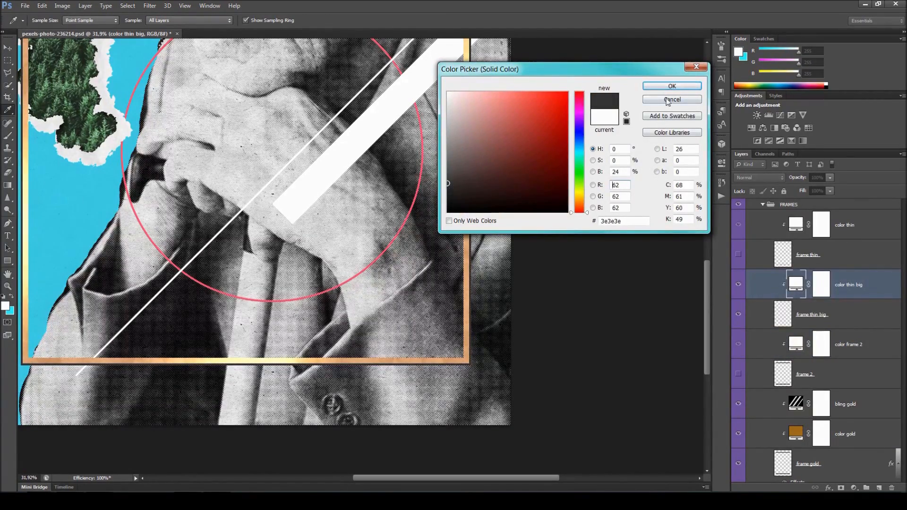
{"action": "left_click", "coordinate": [667, 88]}
Make the frame thin layer visible inside the golden frame and collapse the FRAMES group
{"action": "left_click_drag", "start_coordinate": [705, 282], "coordinate": [690, 193]}
{"action": "scroll", "coordinate": [333, 239], "scroll_direction": "down", "scroll_amount": 1}
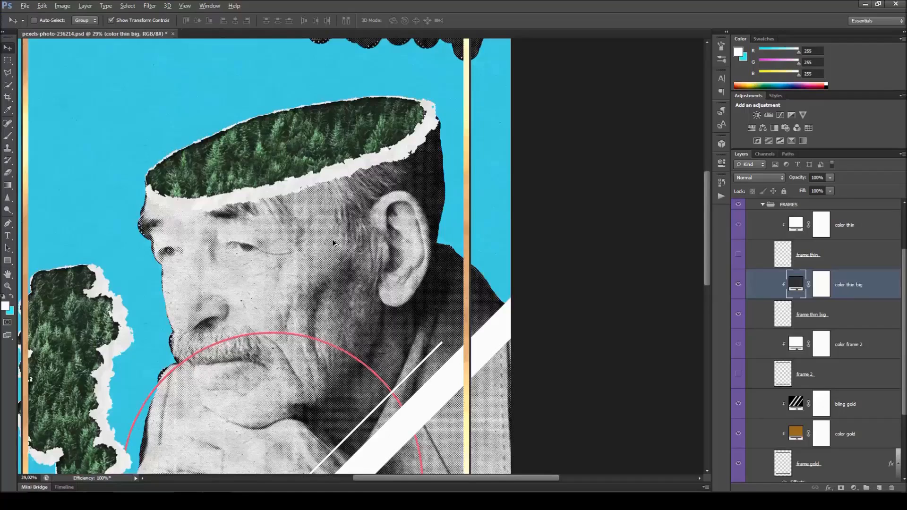
{"action": "scroll", "coordinate": [333, 239], "scroll_direction": "down", "scroll_amount": 2}
{"action": "left_click", "coordinate": [737, 257]}
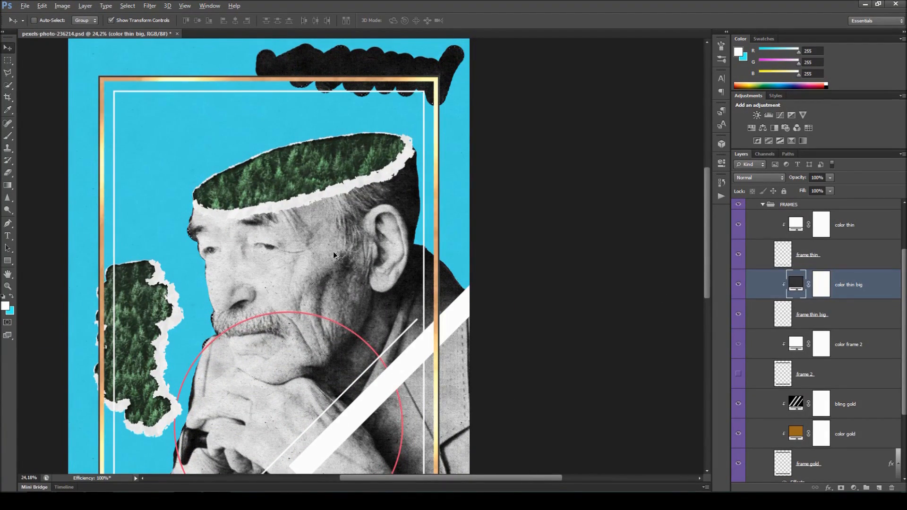
{"action": "scroll", "coordinate": [331, 257], "scroll_direction": "down", "scroll_amount": 2}
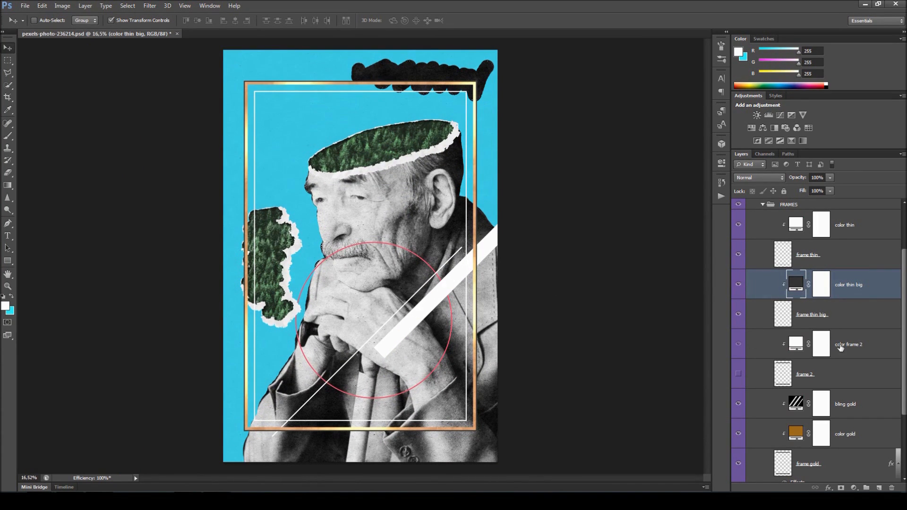
{"action": "scroll", "coordinate": [879, 311], "scroll_direction": "up", "scroll_amount": 2}
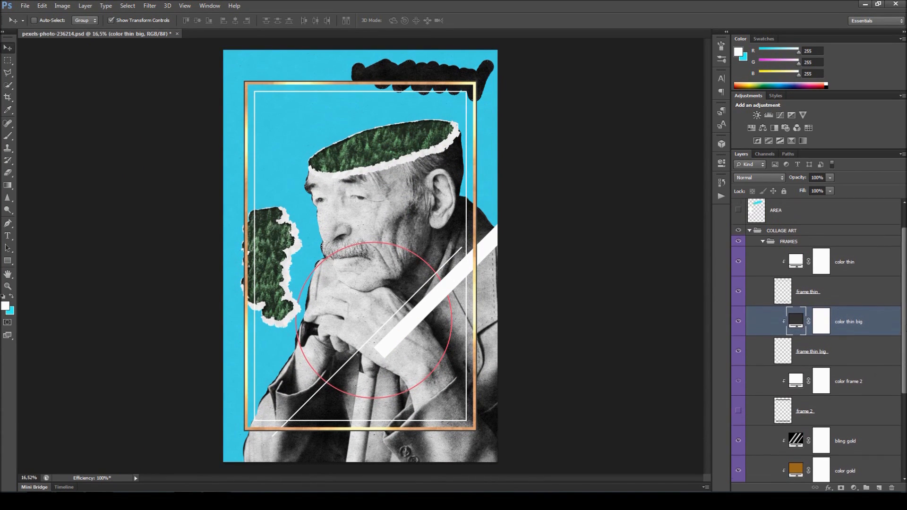
{"action": "left_click", "coordinate": [763, 245]}
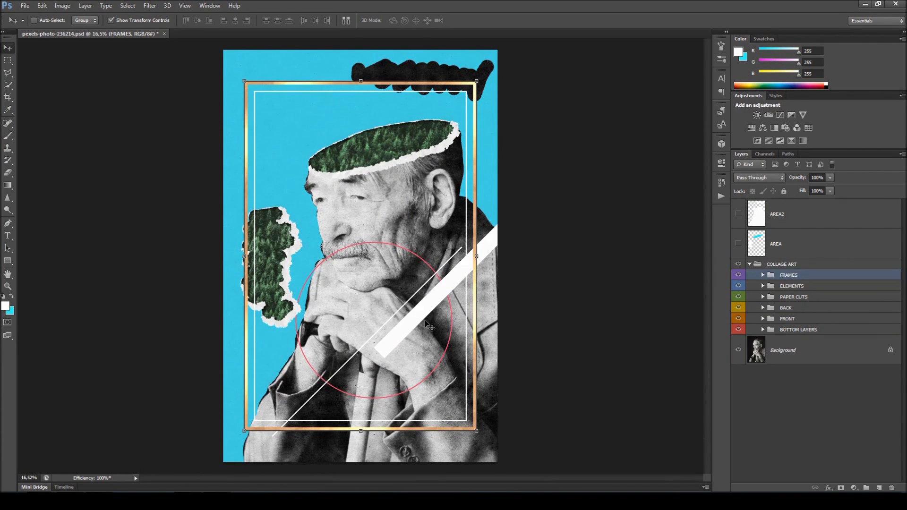